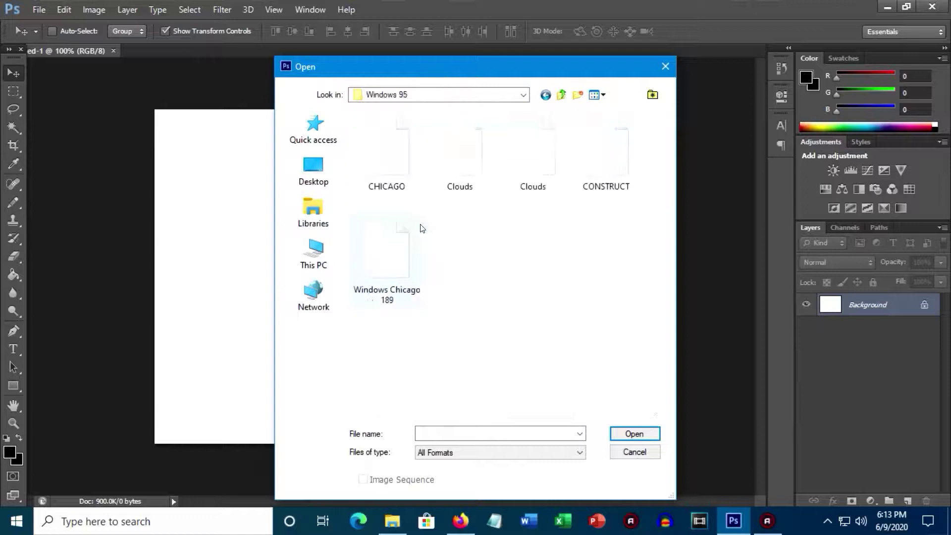
Step: Open the second Clouds image from the Windows 95 folder, copy the entire picture, and close that file
{"action": "left_click", "coordinate": [510, 155]}
{"action": "double_click", "coordinate": [511, 156]}
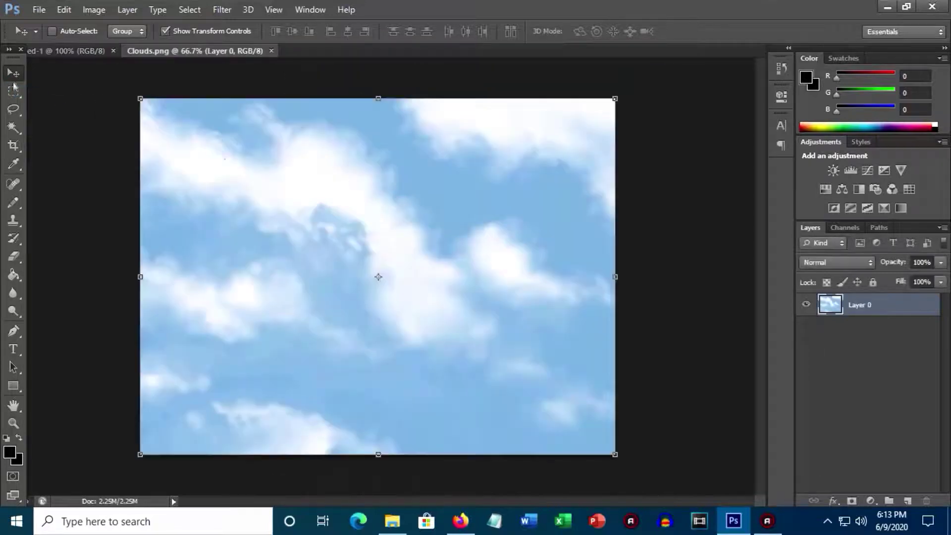
{"action": "left_click_drag", "start_coordinate": [140, 98], "coordinate": [892, 473]}
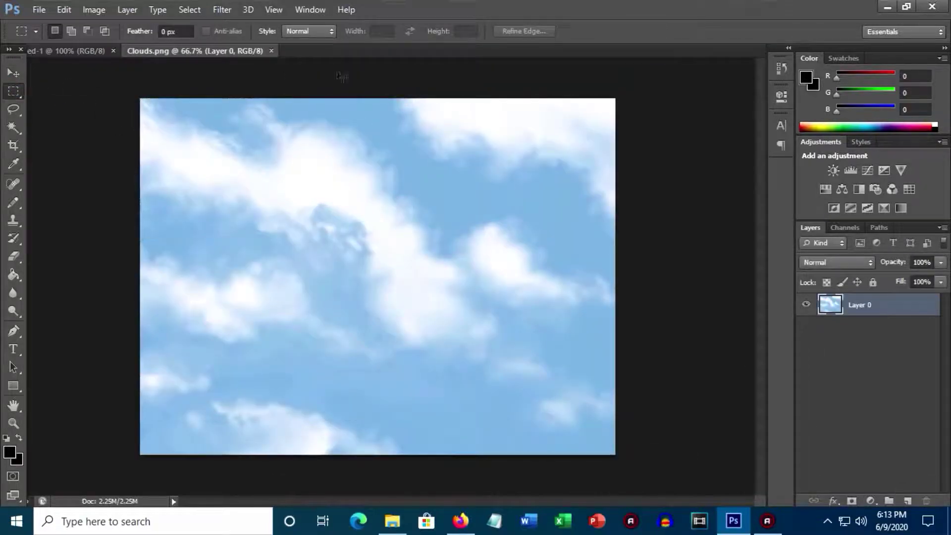
{"action": "left_click", "coordinate": [271, 50]}
Step: Paste the clouds picture into the blank document, scale it to 62.5% to fill the canvas, and apply the transformation
{"action": "left_click", "coordinate": [15, 73]}
{"action": "key", "text": "ctrl+v"}
{"action": "left_click_drag", "start_coordinate": [605, 357], "coordinate": [551, 323]}
{"action": "left_click_drag", "start_coordinate": [552, 402], "coordinate": [278, 230]}
{"action": "left_click_drag", "start_coordinate": [221, 178], "coordinate": [535, 422]}
{"action": "left_click_drag", "start_coordinate": [597, 470], "coordinate": [599, 445]}
{"action": "left_click", "coordinate": [14, 69]}
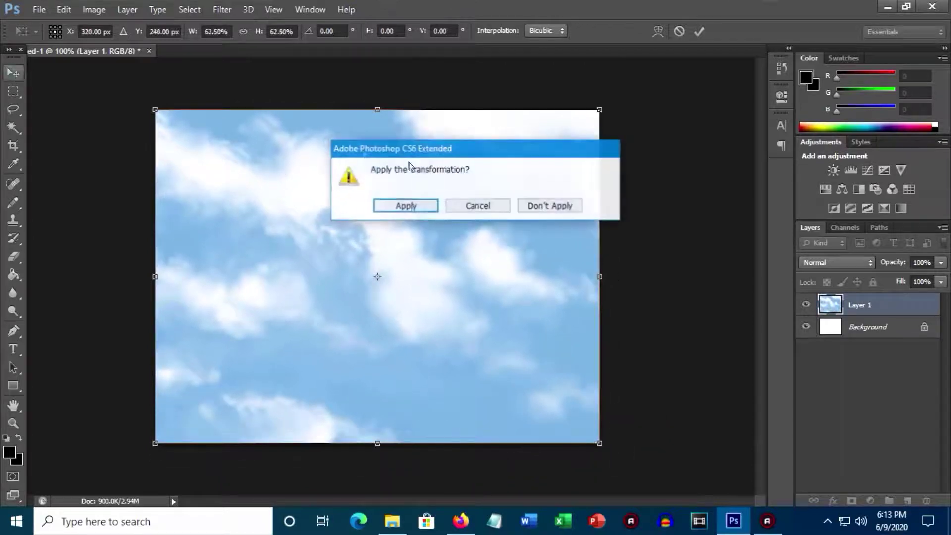
{"action": "left_click", "coordinate": [395, 204]}
Step: Start opening another file and browse up to the OSMK folder in Documents
{"action": "left_click", "coordinate": [36, 7]}
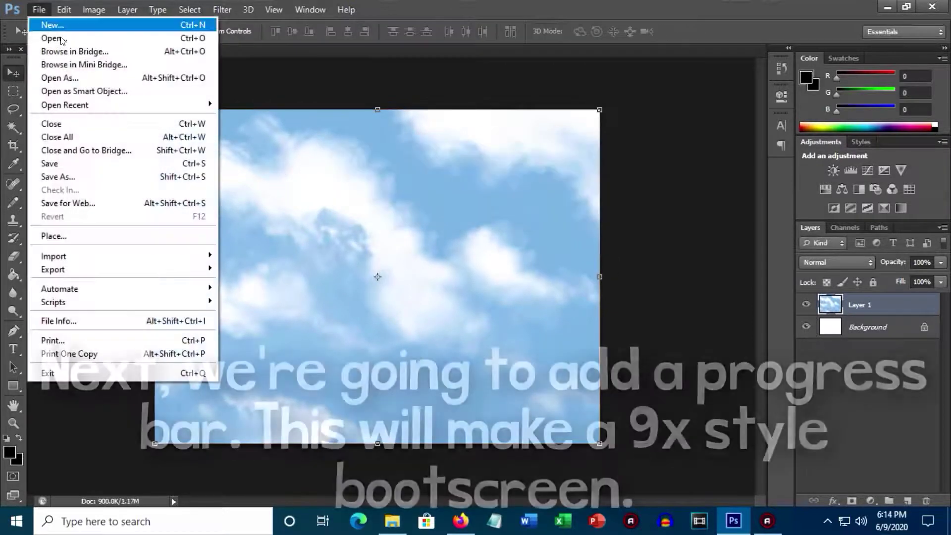
{"action": "left_click", "coordinate": [61, 38]}
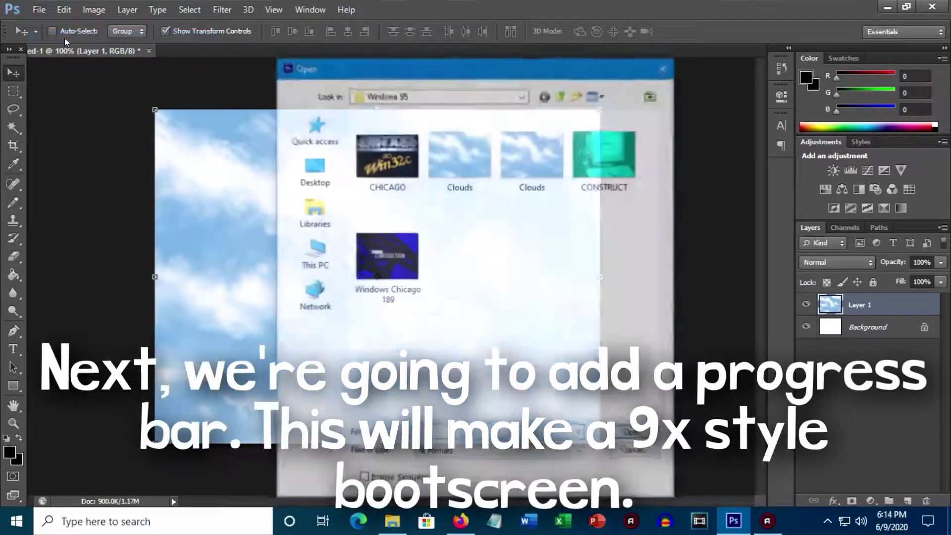
{"action": "left_click", "coordinate": [493, 95]}
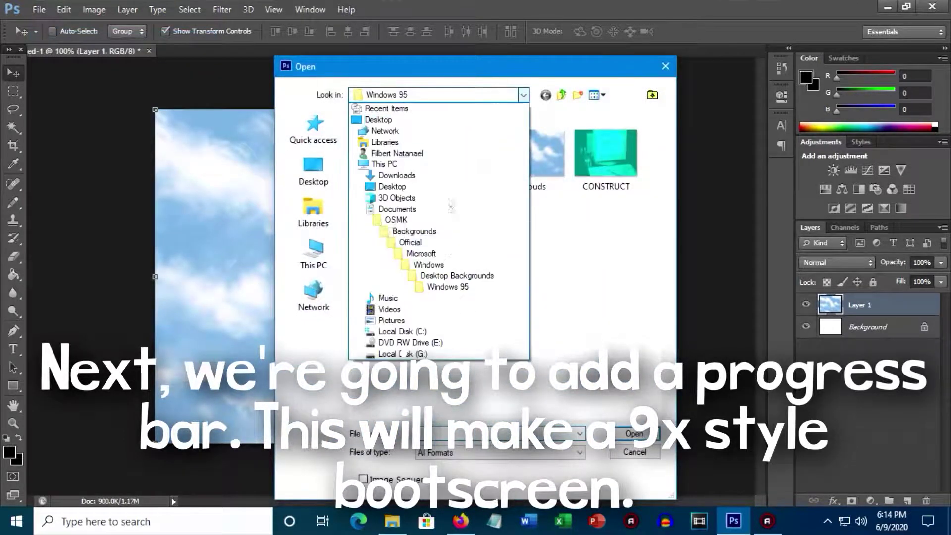
{"action": "left_click", "coordinate": [420, 231]}
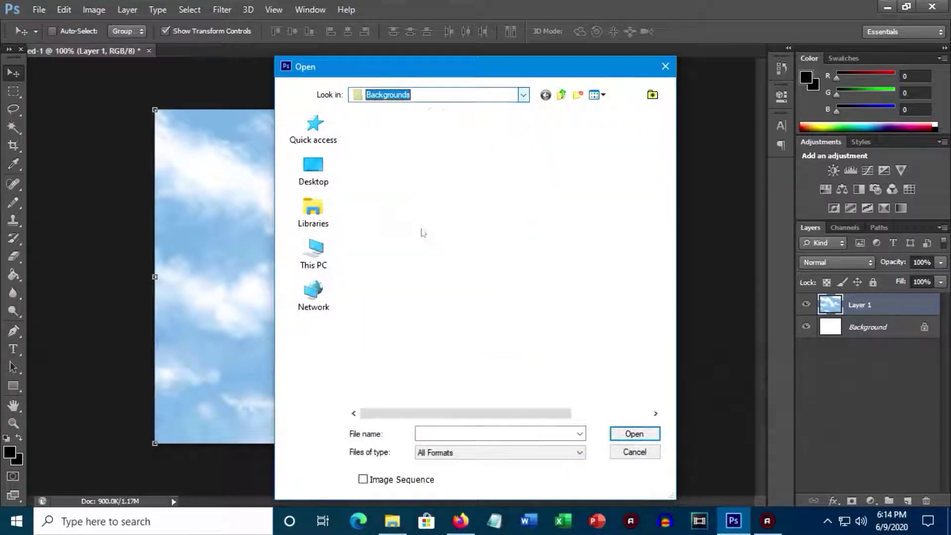
{"action": "left_click", "coordinate": [394, 96]}
{"action": "left_click", "coordinate": [405, 220]}
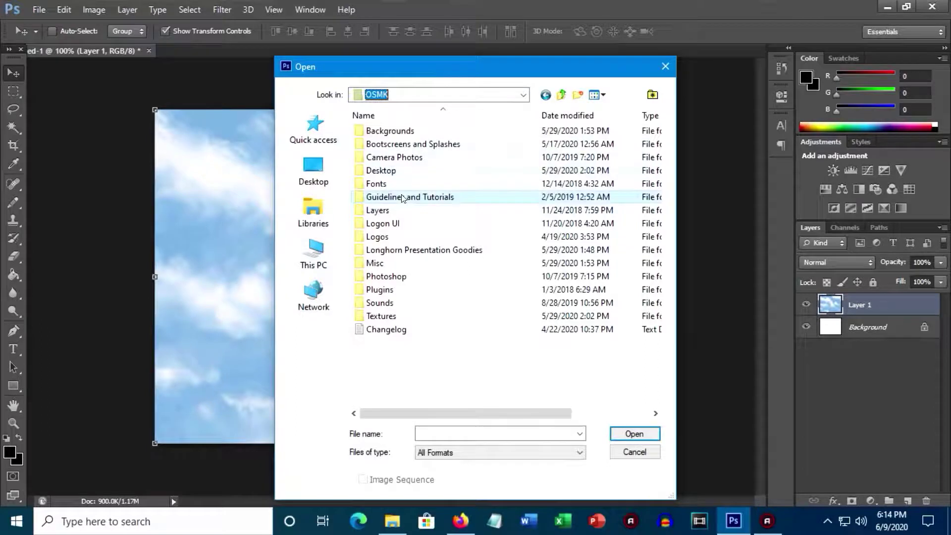
Step: Open the Windows 95 progress bar image from Bootscreens and Splashes > Windows > Progress Bars and Circles
{"action": "double_click", "coordinate": [396, 144]}
{"action": "double_click", "coordinate": [391, 197]}
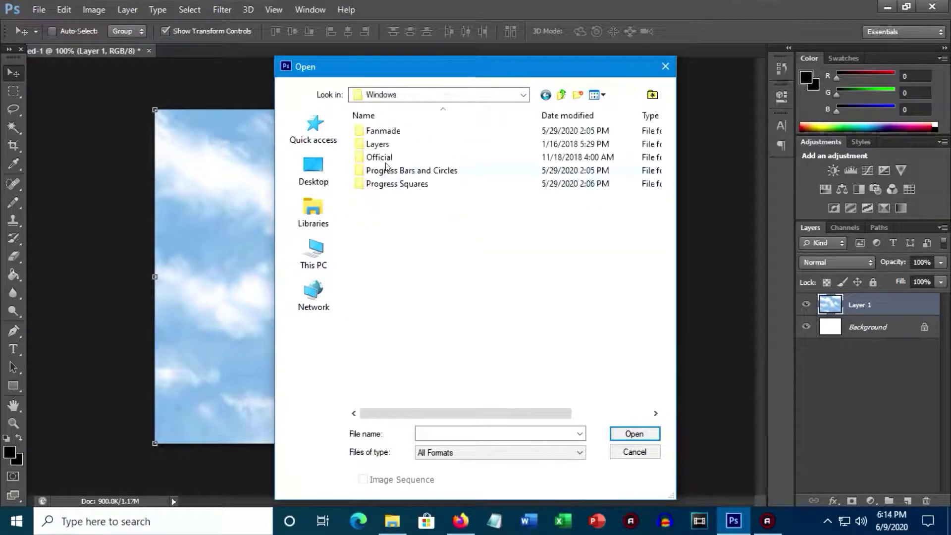
{"action": "left_click", "coordinate": [387, 162]}
{"action": "left_click", "coordinate": [408, 170]}
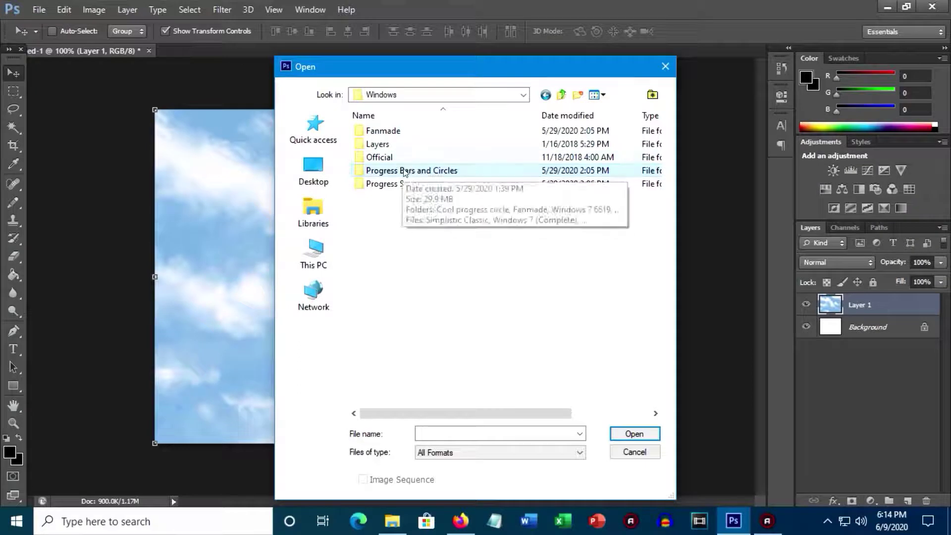
{"action": "double_click", "coordinate": [405, 172]}
{"action": "scroll", "coordinate": [429, 267], "scroll_direction": "down", "scroll_amount": 5}
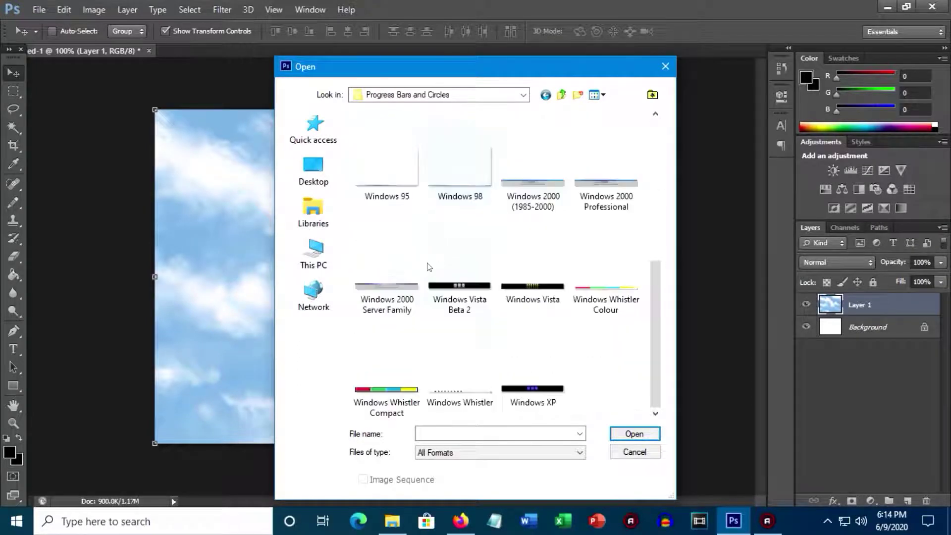
{"action": "double_click", "coordinate": [395, 197]}
Step: Copy the whole progress bar image into the clouds document and align it with the canvas's bottom edge
{"action": "key", "text": "m"}
{"action": "left_click_drag", "start_coordinate": [155, 138], "coordinate": [344, 229]}
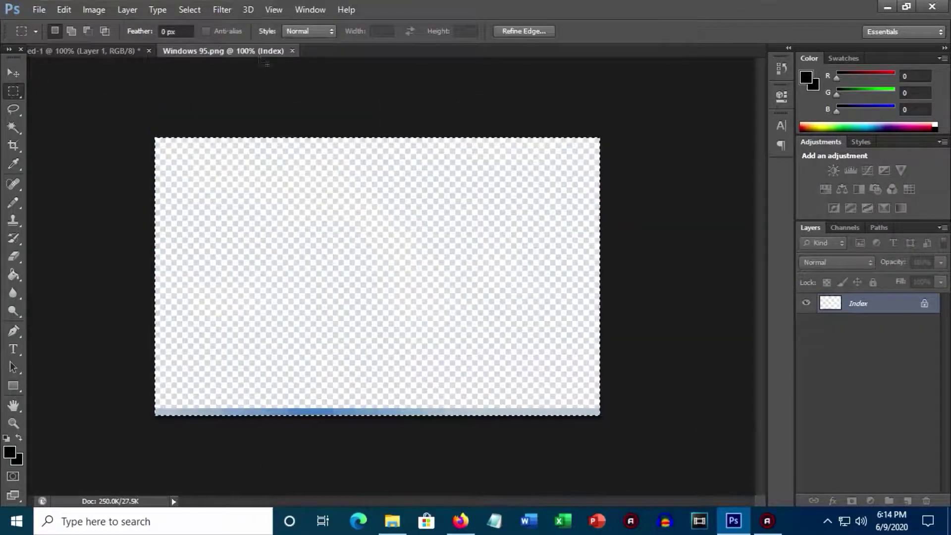
{"action": "left_click", "coordinate": [293, 50]}
{"action": "key", "text": "v"}
{"action": "key", "text": "ctrl+v"}
{"action": "left_click_drag", "start_coordinate": [355, 162], "coordinate": [351, 301]}
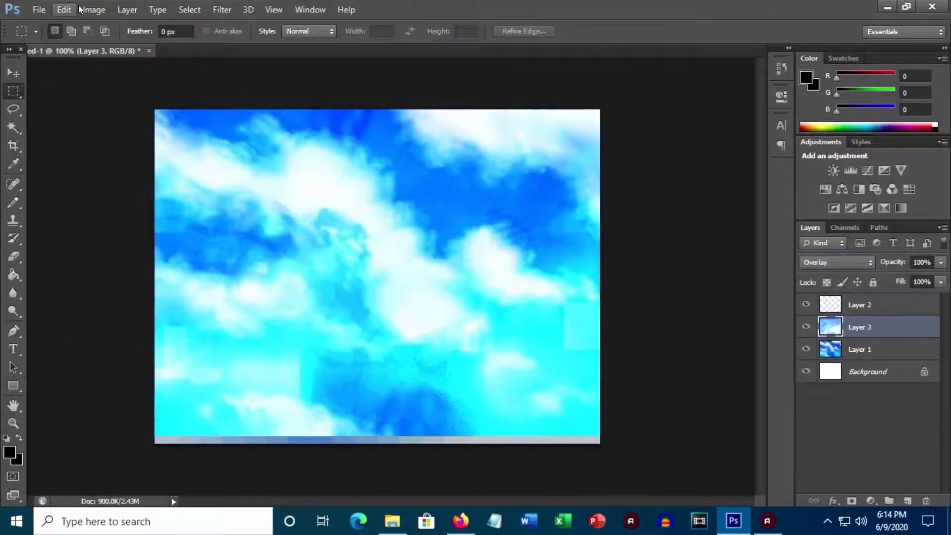
Step: Open the 1987-2012 (Black) Microsoft logo from OSMK > Logos > 1 - Microsoft > Microsoft
{"action": "left_click", "coordinate": [38, 9]}
{"action": "left_click", "coordinate": [129, 28]}
{"action": "left_click", "coordinate": [524, 94]}
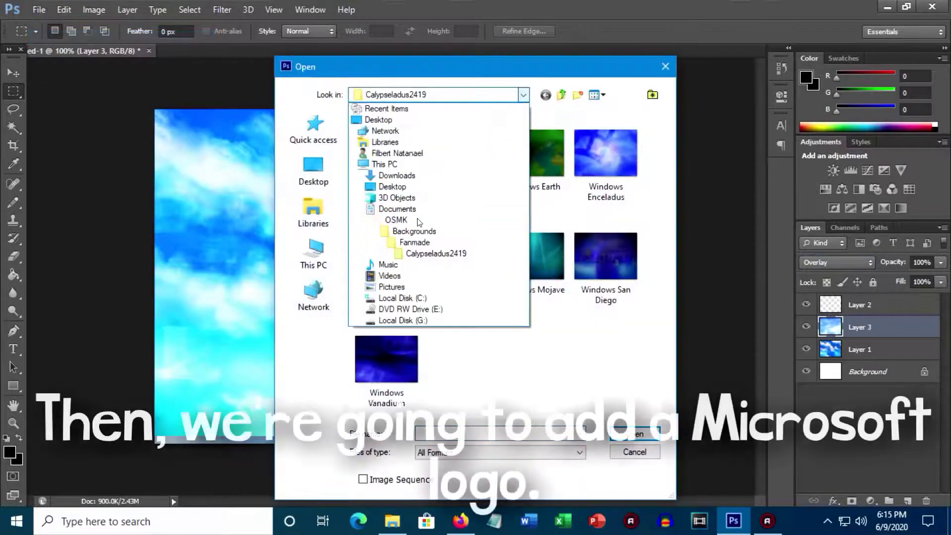
{"action": "left_click", "coordinate": [396, 219]}
{"action": "double_click", "coordinate": [382, 229]}
{"action": "double_click", "coordinate": [411, 133]}
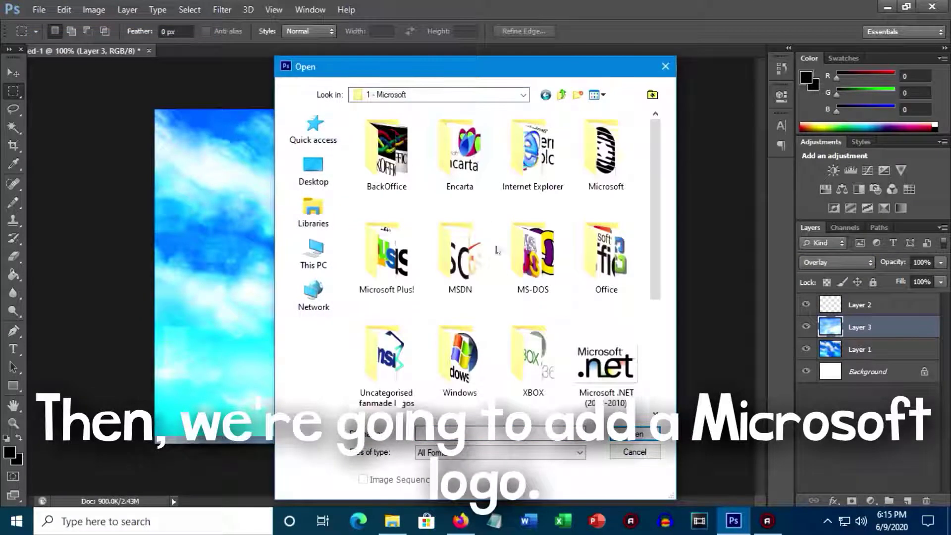
{"action": "double_click", "coordinate": [608, 161]}
{"action": "double_click", "coordinate": [387, 358]}
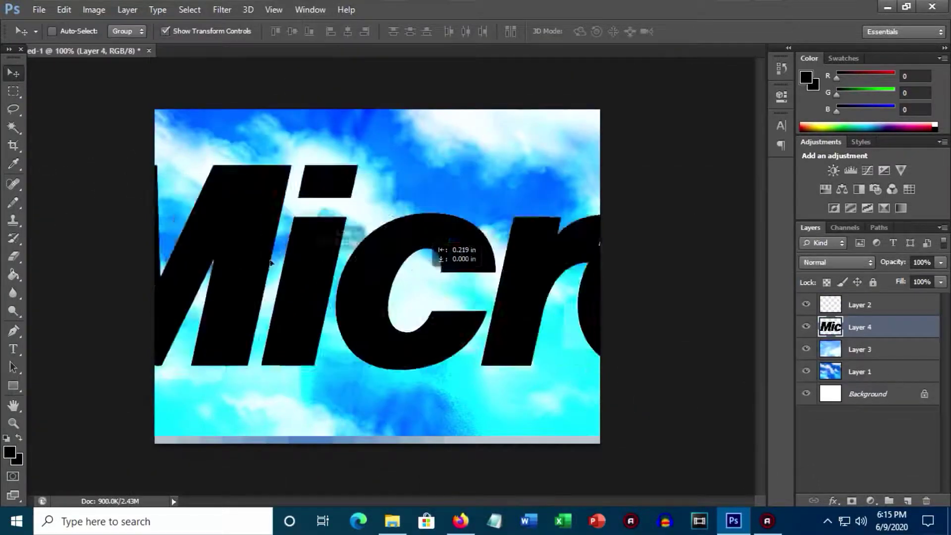
Step: Scale the pasted Microsoft logo down to about 1.14 in wide and place it in the canvas's upper-right corner
{"action": "left_click_drag", "start_coordinate": [436, 253], "coordinate": [48, 234]}
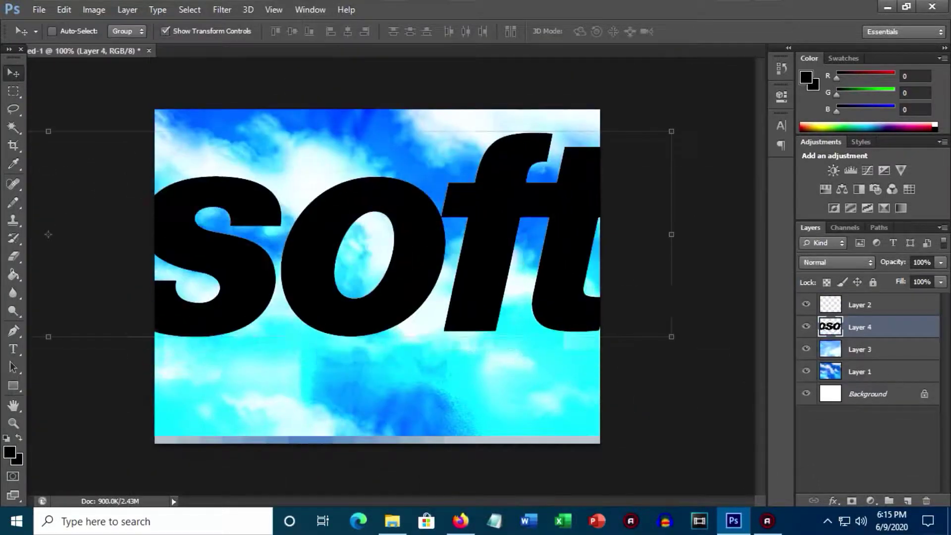
{"action": "left_click_drag", "start_coordinate": [671, 336], "coordinate": [268, 231]}
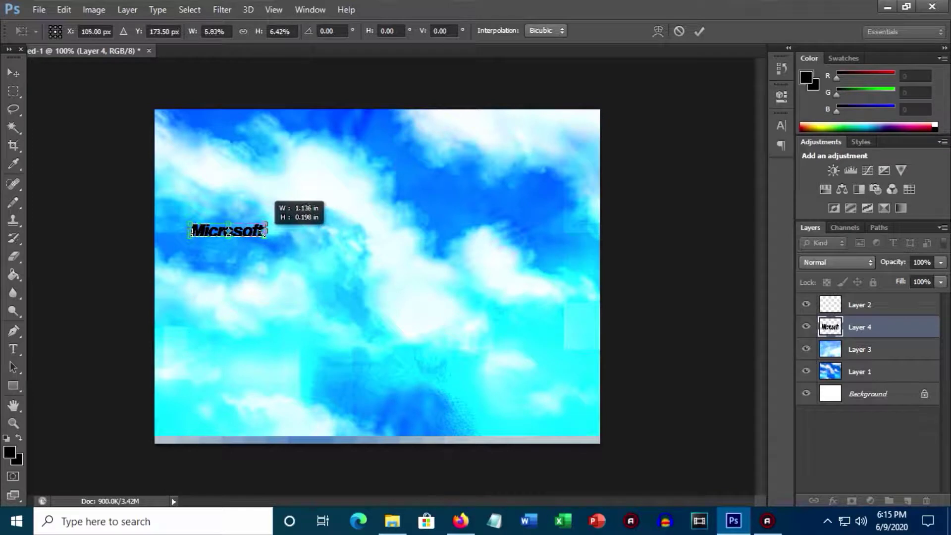
{"action": "left_click", "coordinate": [12, 74]}
{"action": "left_click", "coordinate": [403, 204]}
{"action": "left_click_drag", "start_coordinate": [248, 285], "coordinate": [566, 175]}
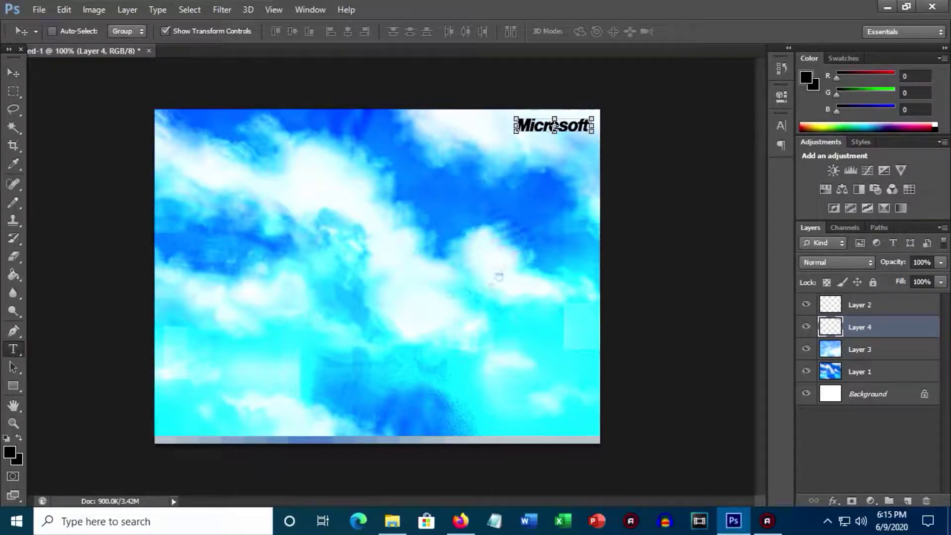
Step: Add the text "Windows94" near the middle of the canvas
{"action": "left_click", "coordinate": [348, 327]}
{"action": "type", "text": "Win"}
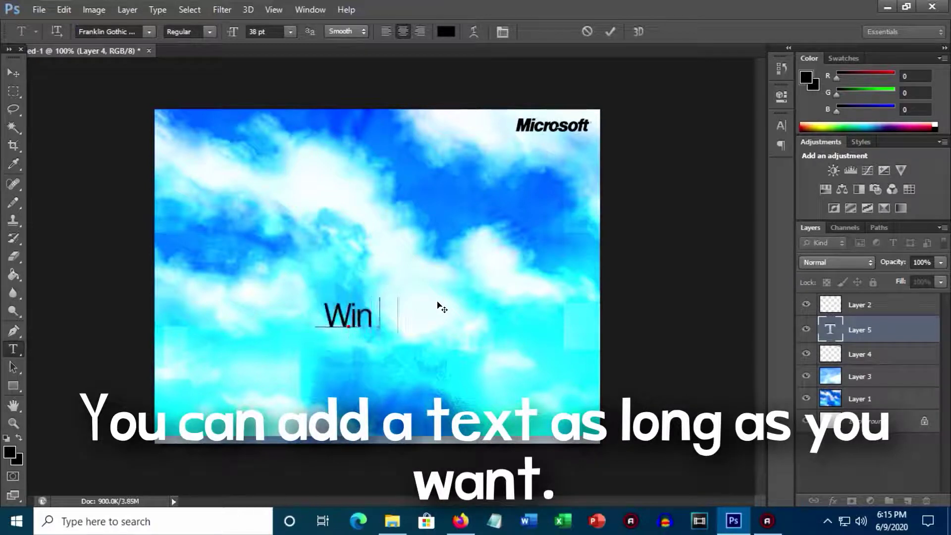
{"action": "type", "text": "dows94"}
Step: Set the whole Windows94 text to 60 pt and centre it on the canvas
{"action": "key", "text": "ctrl+a"}
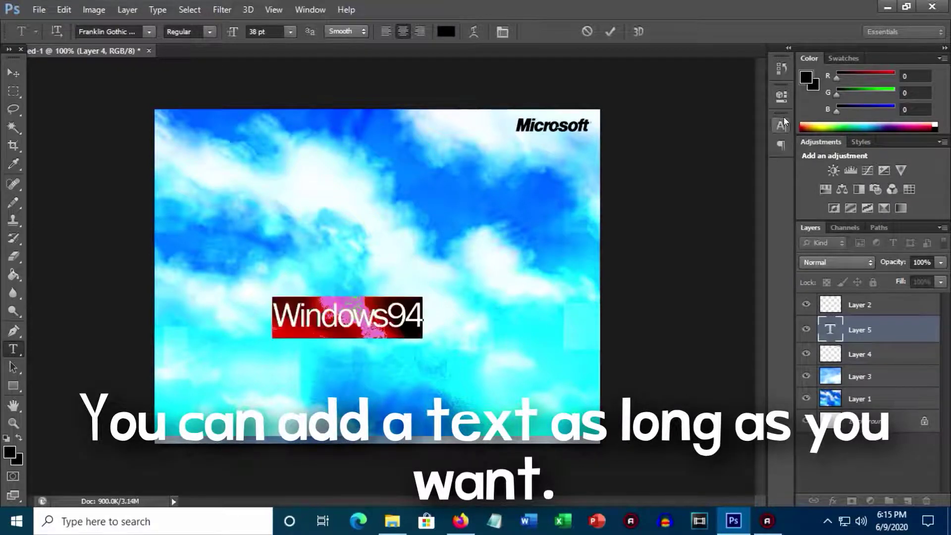
{"action": "left_click", "coordinate": [782, 124]}
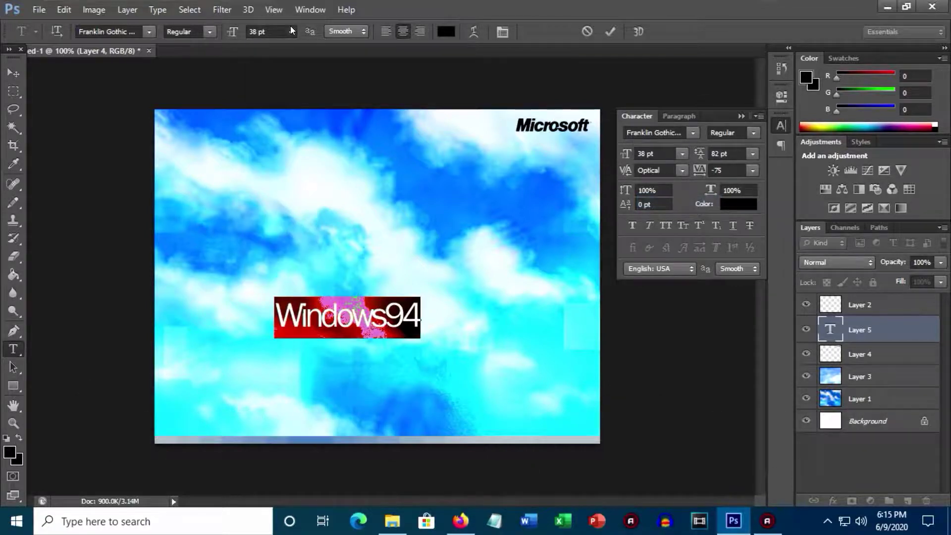
{"action": "left_click", "coordinate": [291, 31]}
{"action": "left_click", "coordinate": [280, 344]}
{"action": "left_click_drag", "start_coordinate": [424, 407], "coordinate": [443, 403]}
Step: Change the word "Windows" in the Windows94 text to a heavy Franklin Gothic font
{"action": "left_click_drag", "start_coordinate": [436, 296], "coordinate": [263, 297]}
{"action": "left_click", "coordinate": [693, 132]}
{"action": "left_click", "coordinate": [659, 184]}
Step: Set the tracking of "94" to -100 and move the Windows94 text slightly up
{"action": "left_click", "coordinate": [752, 172]}
{"action": "left_click", "coordinate": [741, 186]}
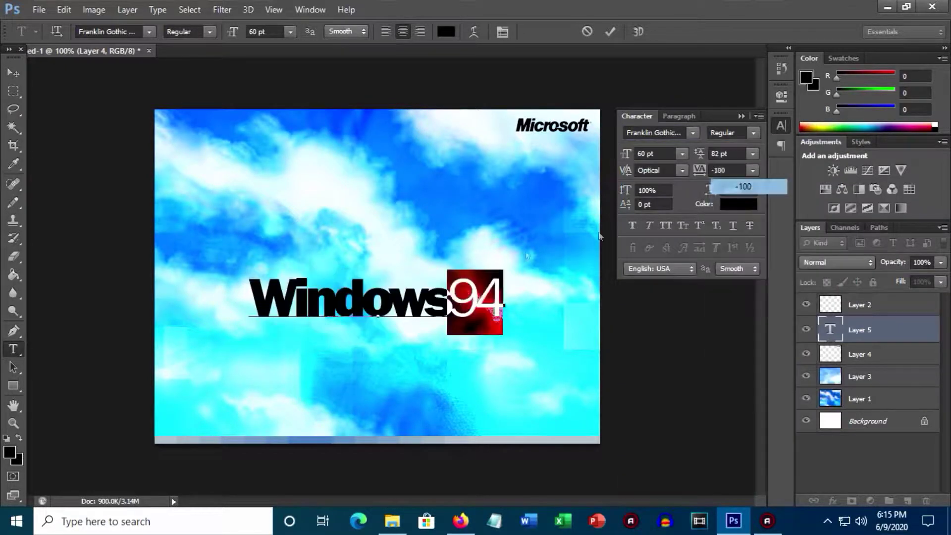
{"action": "left_click", "coordinate": [361, 298]}
{"action": "left_click_drag", "start_coordinate": [387, 353], "coordinate": [385, 337]}
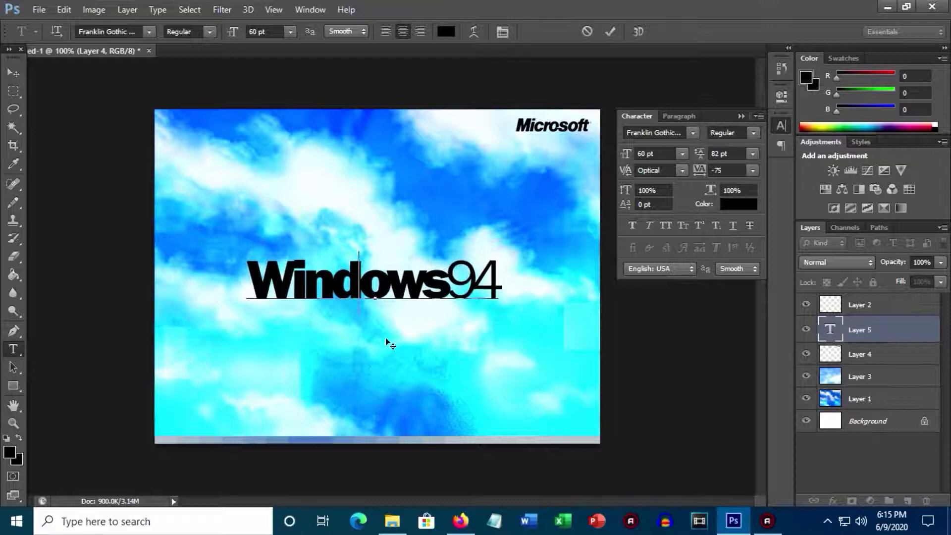
Step: Add a separate text reading "Microsoft" below the Windows94 text
{"action": "left_click", "coordinate": [328, 382]}
{"action": "left_click", "coordinate": [328, 382]}
{"action": "type", "text": "Microsoft"}
Step: Set the new Microsoft text's tracking to 0 and its size to 30 pt
{"action": "key", "text": "ctrl+a"}
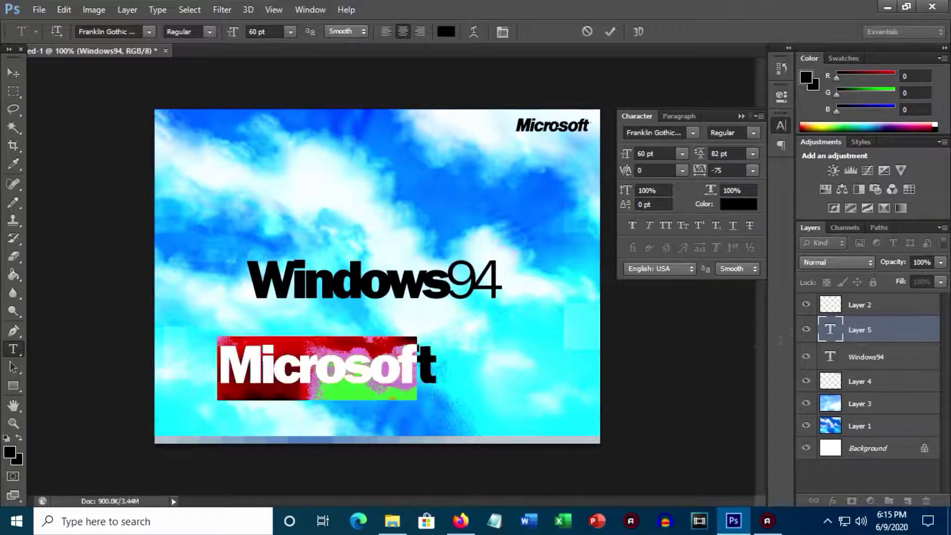
{"action": "left_click", "coordinate": [752, 170]}
{"action": "left_click", "coordinate": [732, 282]}
{"action": "left_click", "coordinate": [290, 31]}
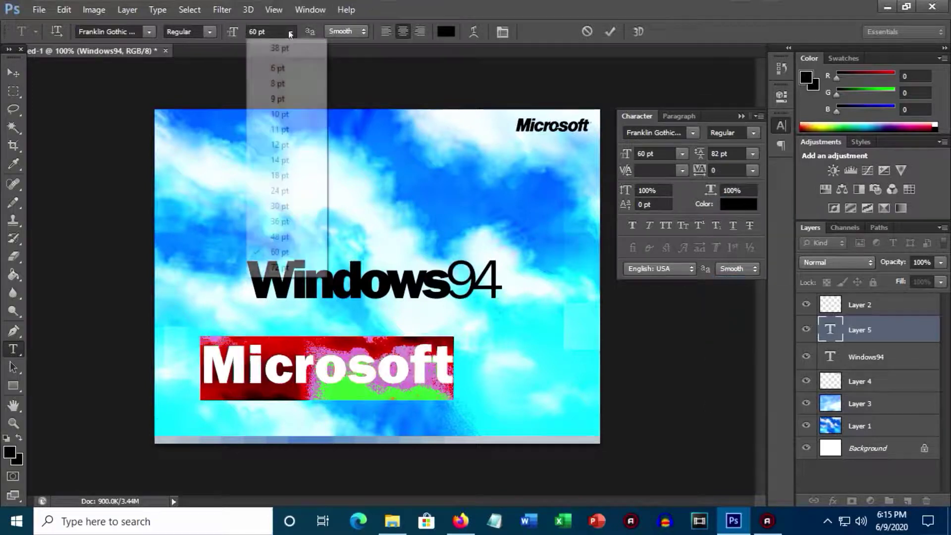
{"action": "left_click", "coordinate": [280, 206]}
Step: Give the Microsoft text a lighter Franklin Gothic font at 24 pt and place it just above the start of Windows94
{"action": "left_click", "coordinate": [148, 31]}
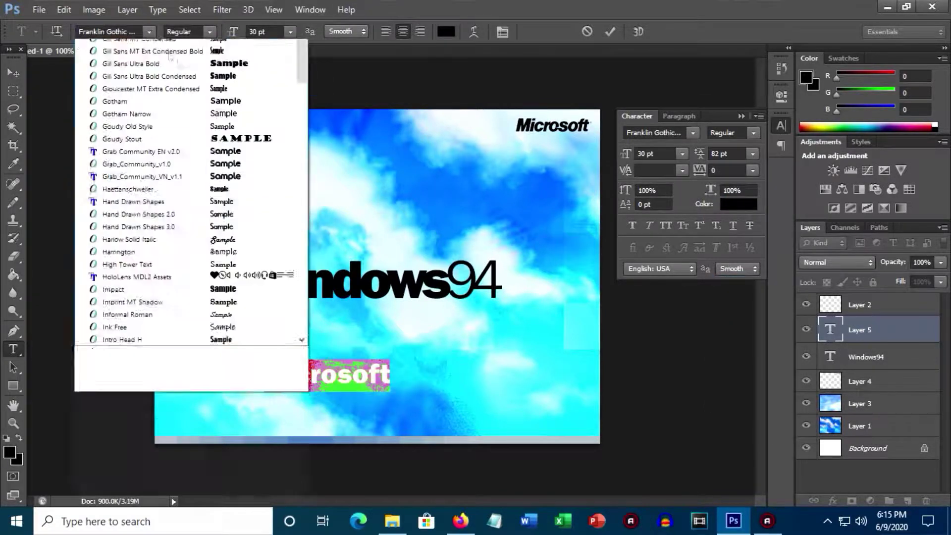
{"action": "scroll", "coordinate": [168, 71], "scroll_direction": "up", "scroll_amount": 5}
{"action": "left_click", "coordinate": [169, 71]}
{"action": "left_click", "coordinate": [290, 31]}
{"action": "left_click", "coordinate": [280, 190]}
{"action": "left_click_drag", "start_coordinate": [356, 404], "coordinate": [315, 284]}
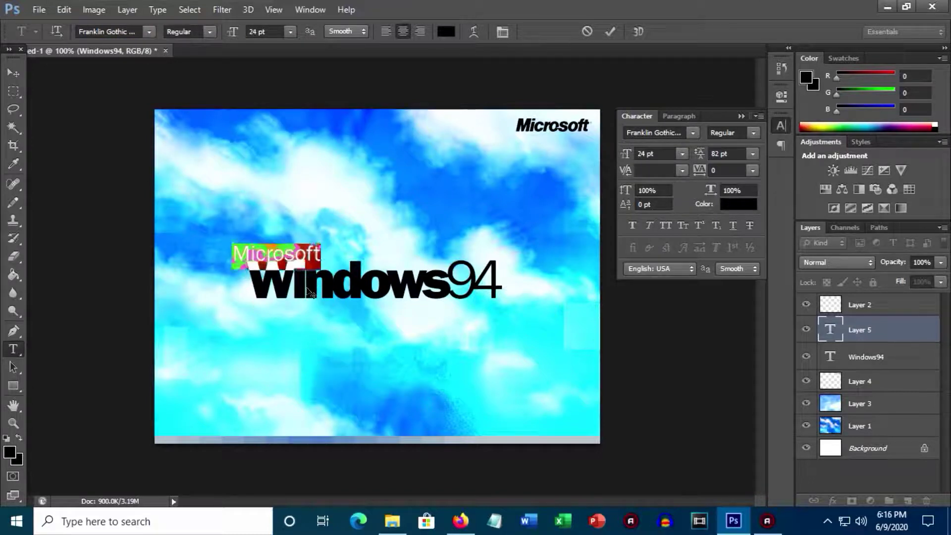
{"action": "left_click", "coordinate": [881, 342]}
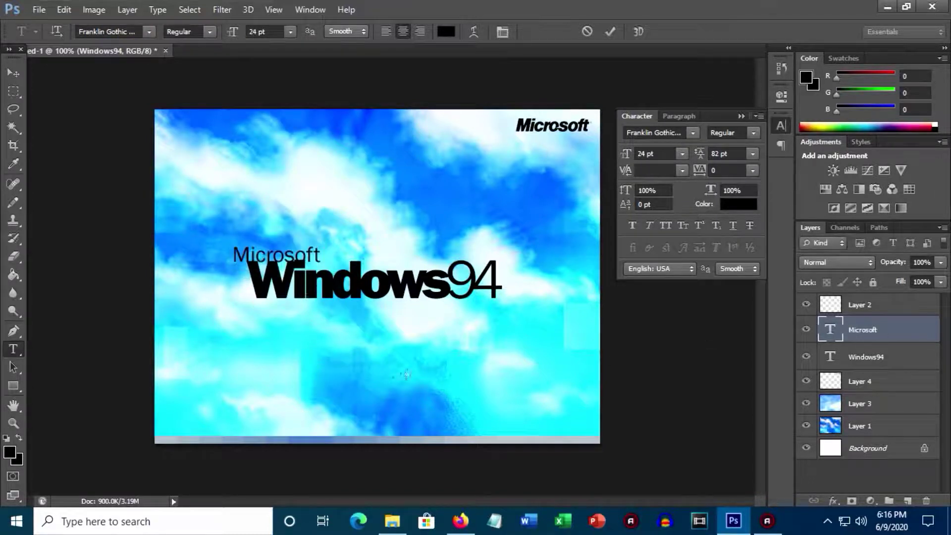
Step: Add the text "Revision 1999" below Windows94, with Optical kerning and -75 tracking
{"action": "left_click", "coordinate": [377, 377]}
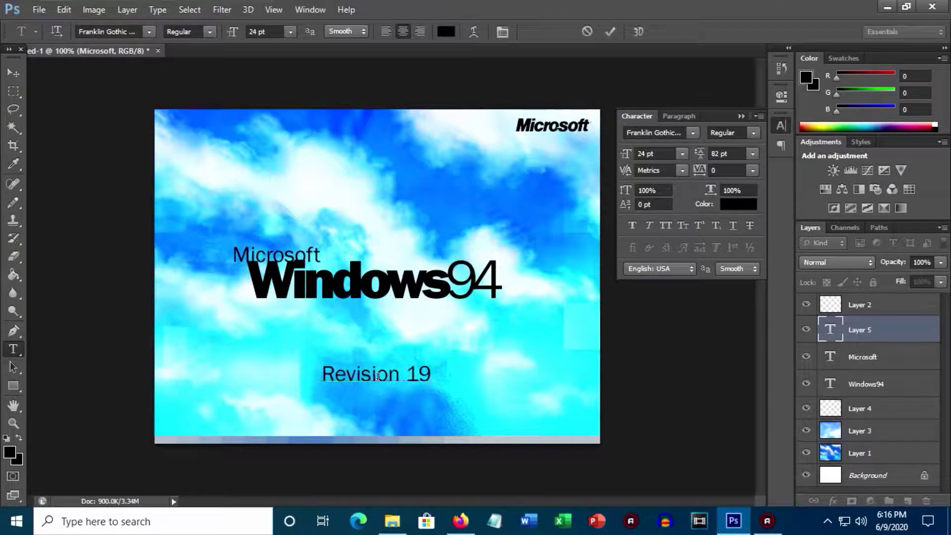
{"action": "left_click_drag", "start_coordinate": [301, 363], "coordinate": [444, 377]}
{"action": "left_click", "coordinate": [683, 170]}
{"action": "left_click", "coordinate": [659, 200]}
{"action": "left_click", "coordinate": [752, 170]}
{"action": "left_click", "coordinate": [742, 201]}
Step: Set the Revision 1999 text to 30 pt and place it directly under the end of Windows94
{"action": "left_click", "coordinate": [291, 32]}
{"action": "left_click", "coordinate": [282, 206]}
{"action": "left_click", "coordinate": [400, 375]}
{"action": "mouse_move", "coordinate": [469, 352]}
{"action": "left_mouse_down"}
{"action": "mouse_move", "coordinate": [479, 346]}
{"action": "mouse_move", "coordinate": [477, 361]}
{"action": "left_mouse_up"}
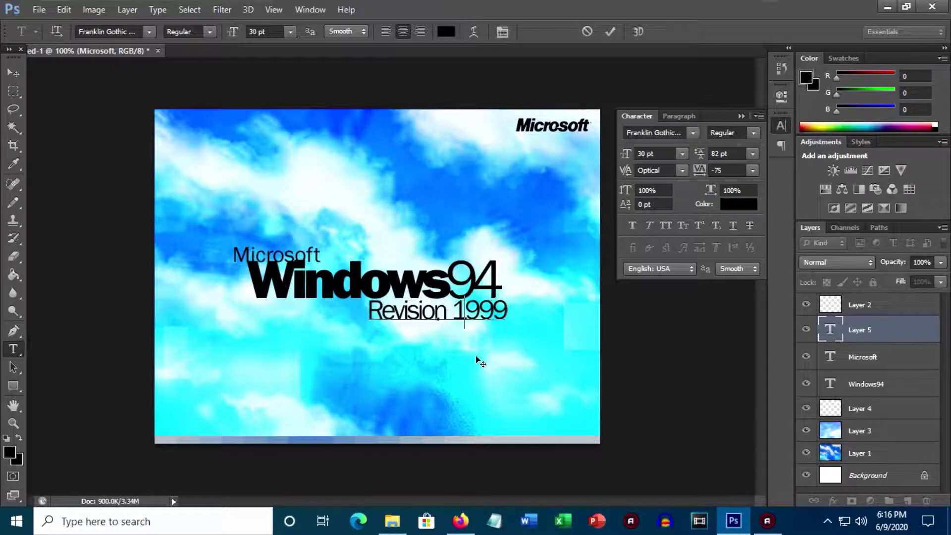
{"action": "left_click", "coordinate": [9, 75]}
Step: Browse from the Logos folder into 1 - Microsoft and its 3-9x base subfolder to open an image
{"action": "left_click", "coordinate": [39, 9]}
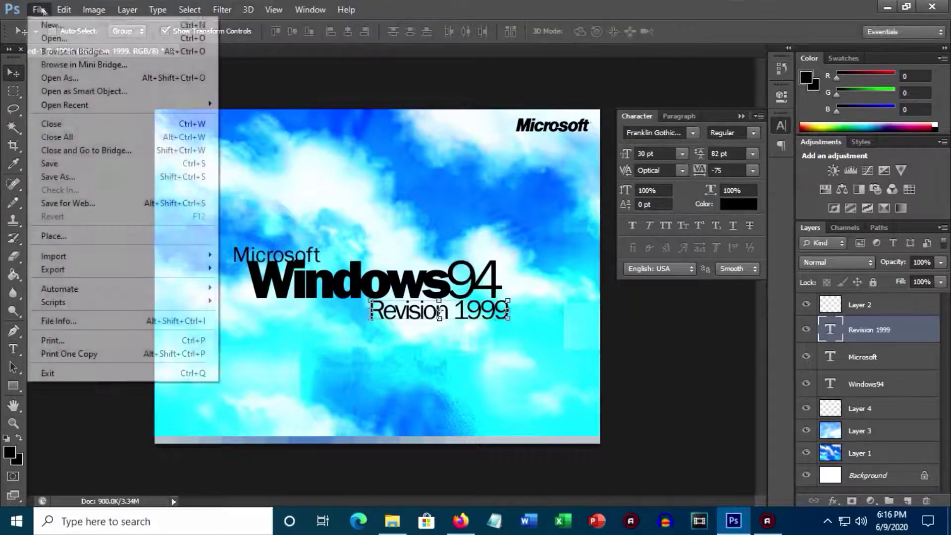
{"action": "left_click", "coordinate": [45, 36]}
{"action": "left_click", "coordinate": [445, 94]}
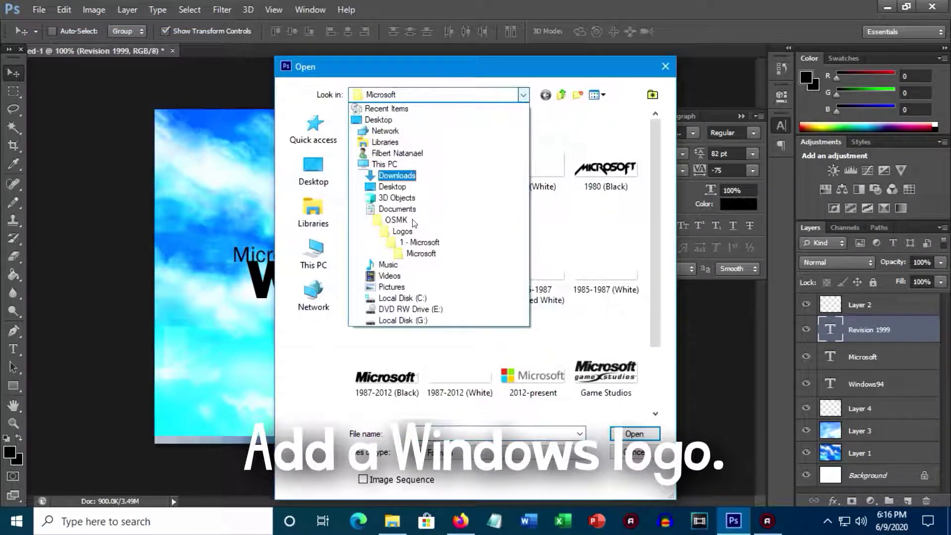
{"action": "left_click", "coordinate": [409, 235]}
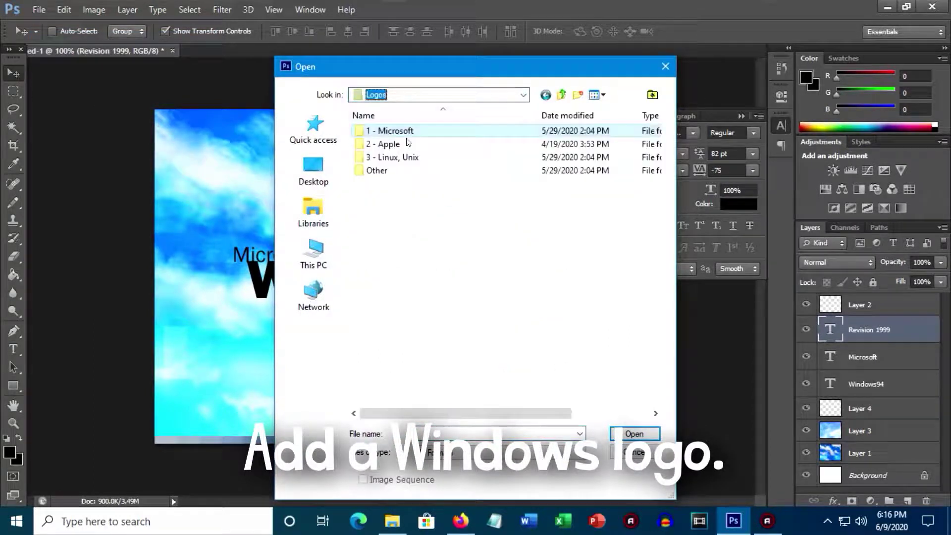
{"action": "double_click", "coordinate": [408, 128]}
{"action": "double_click", "coordinate": [460, 356]}
{"action": "double_click", "coordinate": [390, 144]}
{"action": "double_click", "coordinate": [391, 145]}
Step: Open the Windows Classic Custom #1 logo PNG from the 3-9x base folder
{"action": "scroll", "coordinate": [566, 346], "scroll_direction": "down", "scroll_amount": 1}
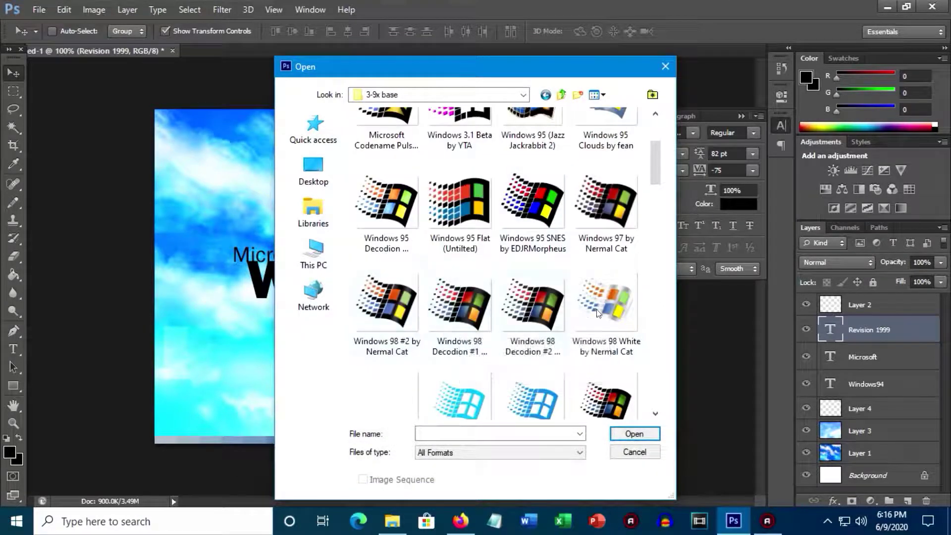
{"action": "left_click", "coordinate": [534, 315]}
{"action": "scroll", "coordinate": [533, 314], "scroll_direction": "down", "scroll_amount": 6}
{"action": "left_click", "coordinate": [621, 256]}
{"action": "double_click", "coordinate": [621, 256]}
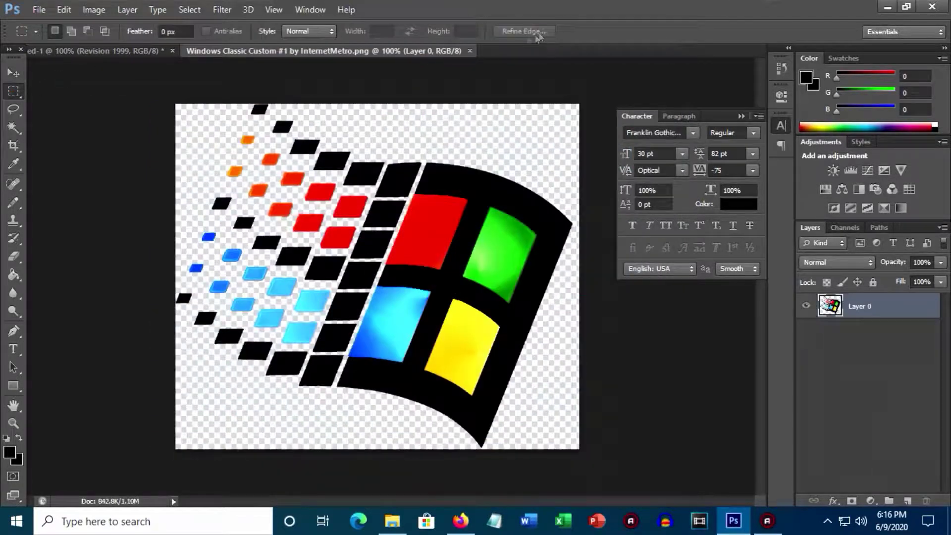
Step: Copy the Windows logo into the boot screen, close the logo's document, and move the pasted layer directly beneath Layer 4
{"action": "left_click", "coordinate": [470, 50]}
{"action": "left_click", "coordinate": [15, 75]}
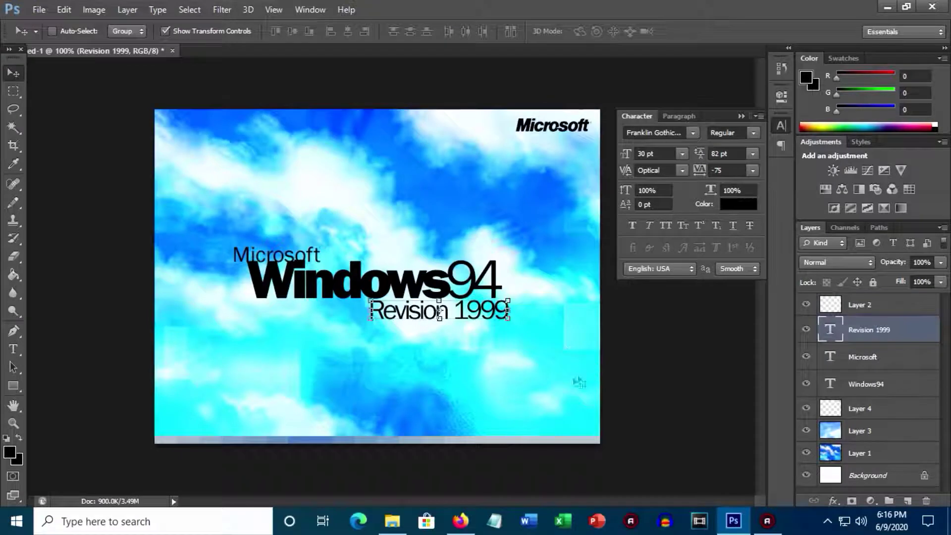
{"action": "key", "text": "ctrl+v"}
{"action": "left_click_drag", "start_coordinate": [843, 331], "coordinate": [871, 444]}
Step: Scale the Windows logo to about 38% and place it just above the Windows94 title
{"action": "left_click_drag", "start_coordinate": [576, 453], "coordinate": [320, 232]}
{"action": "left_click_drag", "start_coordinate": [299, 201], "coordinate": [426, 227]}
{"action": "left_click_drag", "start_coordinate": [446, 261], "coordinate": [459, 260]}
{"action": "left_click", "coordinate": [15, 78]}
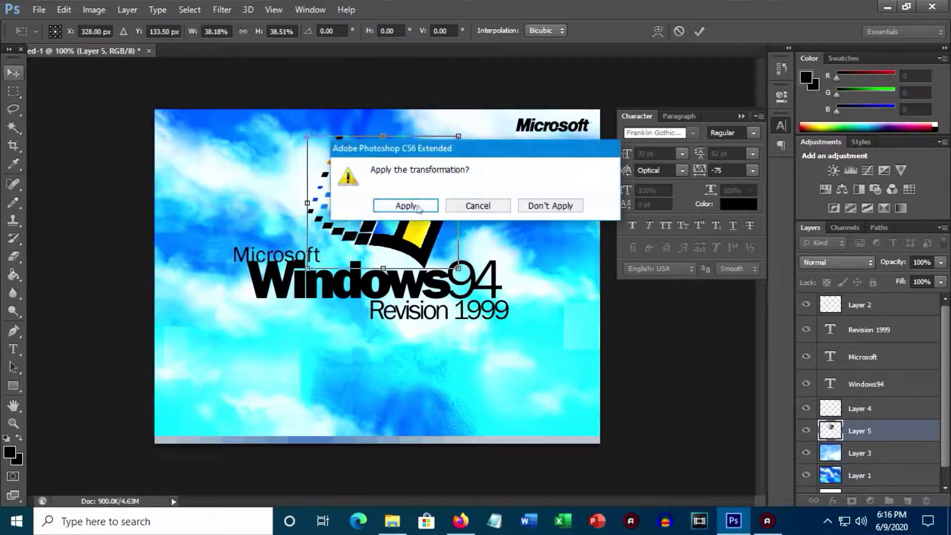
{"action": "left_click", "coordinate": [403, 206]}
{"action": "left_click_drag", "start_coordinate": [414, 217], "coordinate": [419, 218]}
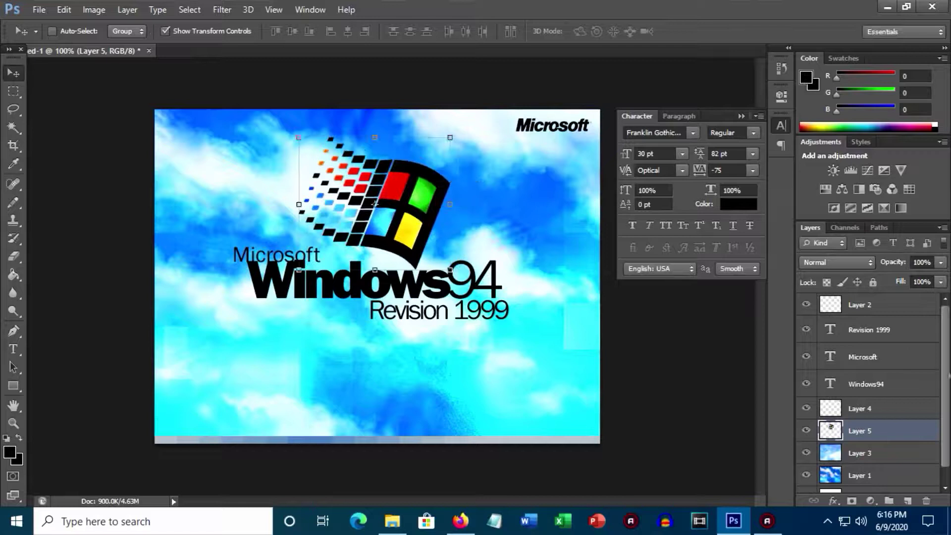
Step: Scale the Windows logo and the Revision 1999, Microsoft and Windows94 texts down slightly together and centre the group on the canvas
{"action": "left_click", "coordinate": [872, 331], "text": "ctrl"}
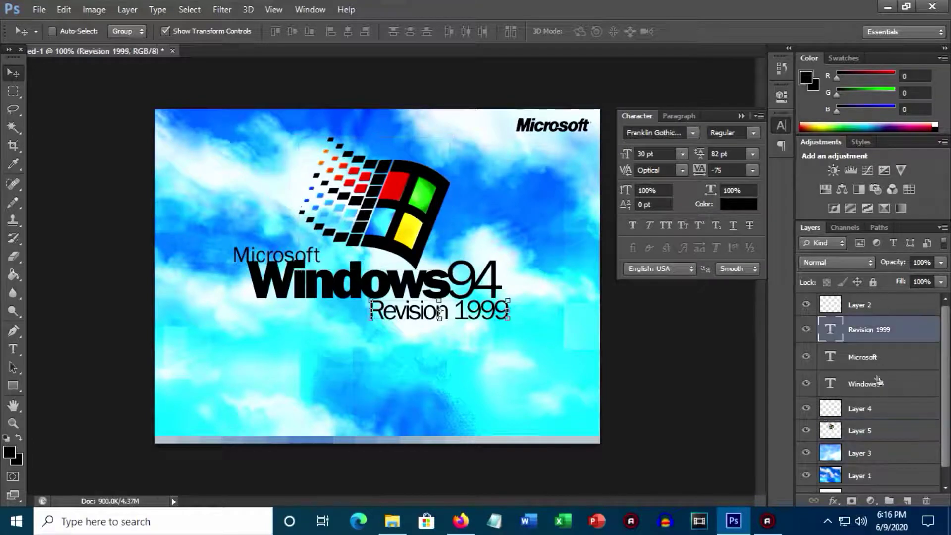
{"action": "left_click", "coordinate": [867, 384], "text": "ctrl"}
{"action": "left_click", "coordinate": [864, 356], "text": "ctrl"}
{"action": "left_click_drag", "start_coordinate": [451, 261], "coordinate": [451, 290]}
{"action": "left_click_drag", "start_coordinate": [507, 362], "coordinate": [480, 342]}
{"action": "key", "text": "v"}
{"action": "left_click", "coordinate": [398, 209]}
{"action": "left_click_drag", "start_coordinate": [431, 253], "coordinate": [442, 258]}
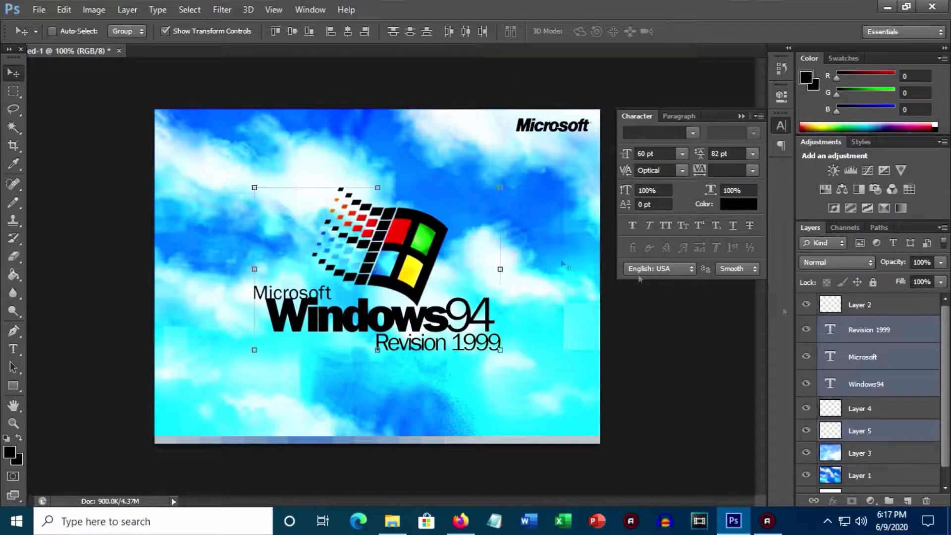
Step: Add a Multiply drop shadow to the Windows logo with a 120° angle, 5 px distance and 5 px size
{"action": "left_click", "coordinate": [863, 434]}
{"action": "right_click", "coordinate": [863, 432]}
{"action": "left_click", "coordinate": [660, 77]}
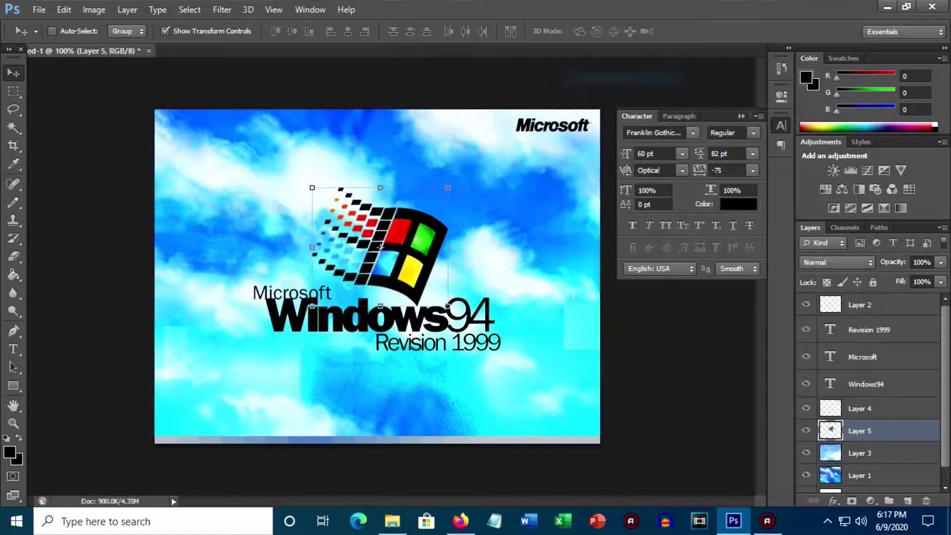
{"action": "left_click", "coordinate": [558, 335]}
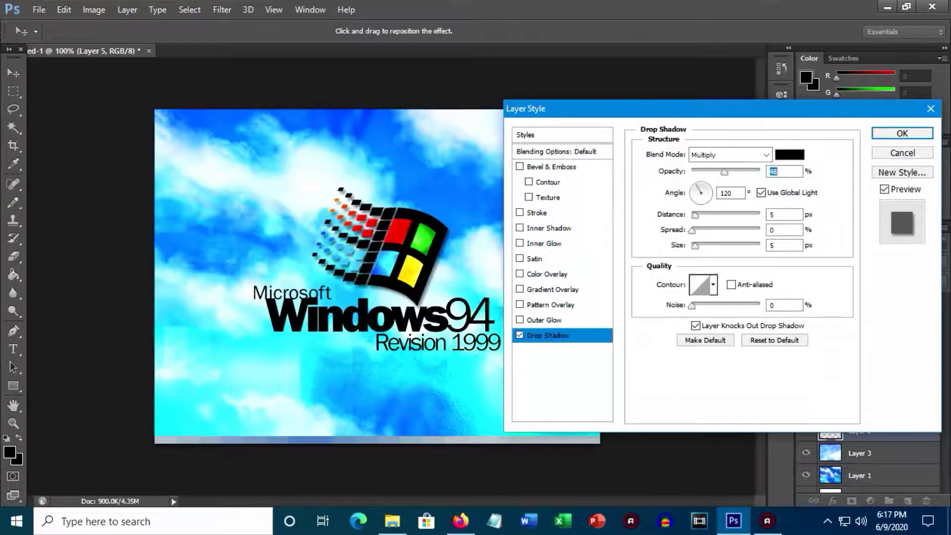
{"action": "left_click", "coordinate": [902, 134]}
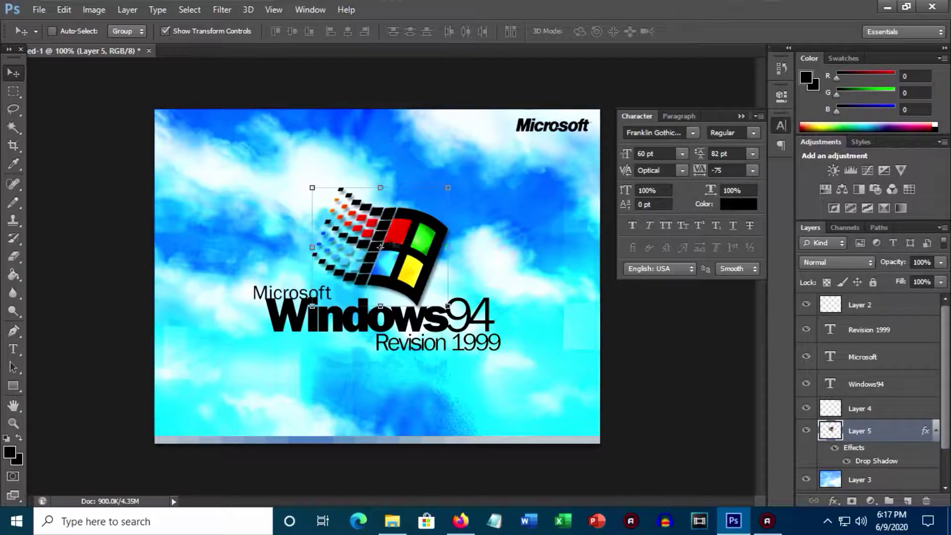
Step: Select the Windows logo together with the three title texts and shift them slightly down
{"action": "left_click", "coordinate": [871, 383], "text": "ctrl"}
{"action": "left_click", "coordinate": [872, 357], "text": "ctrl"}
{"action": "left_click", "coordinate": [872, 330], "text": "ctrl"}
{"action": "left_click_drag", "start_coordinate": [481, 281], "coordinate": [482, 280]}
{"action": "left_click_drag", "start_coordinate": [449, 325], "coordinate": [448, 320]}
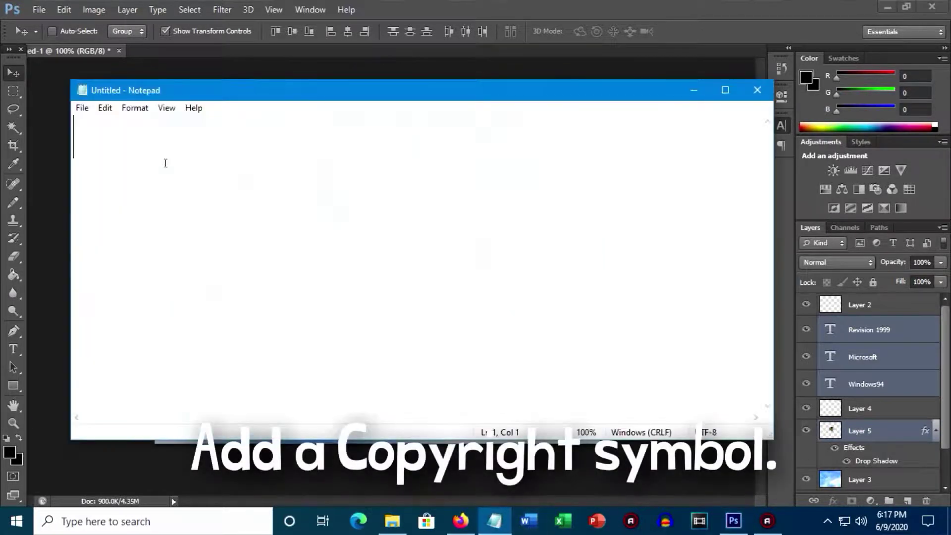
Step: Switch to Notepad, open the Copyright Headers file, copy the line "Copyright © 1985-2015 Microsoft Corporation", and return to Photoshop
{"action": "left_click", "coordinate": [104, 152]}
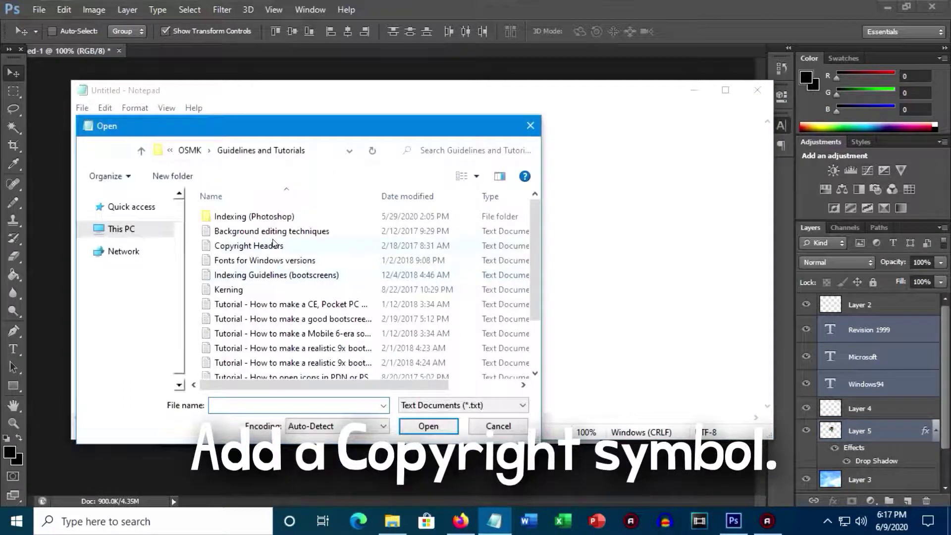
{"action": "double_click", "coordinate": [273, 243]}
{"action": "left_click_drag", "start_coordinate": [137, 140], "coordinate": [763, 141]}
{"action": "key", "text": "ctrl+c"}
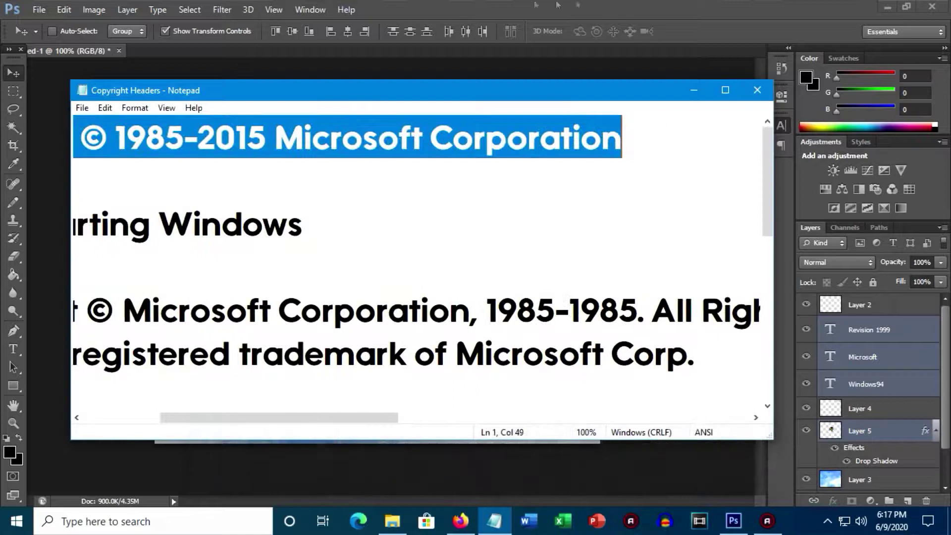
{"action": "left_click", "coordinate": [506, 2]}
{"action": "left_click", "coordinate": [14, 350]}
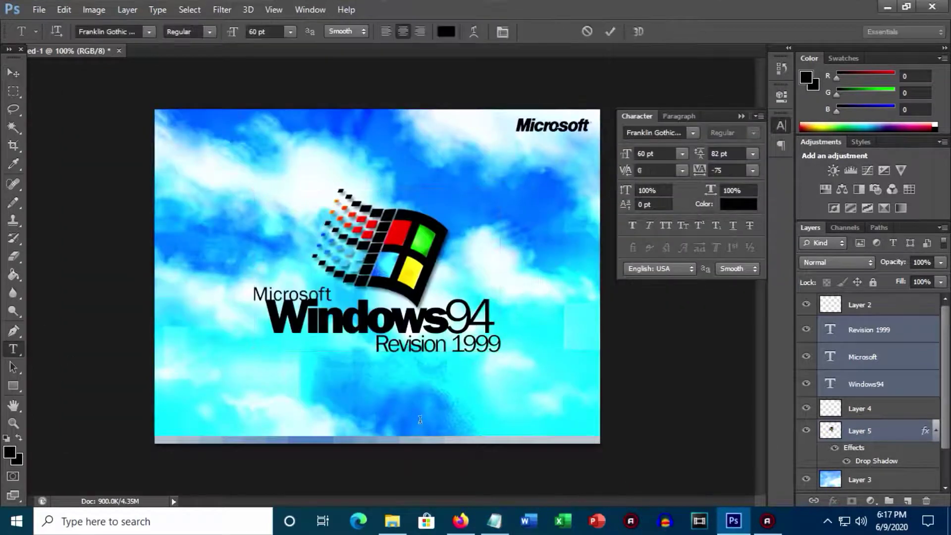
{"action": "left_click", "coordinate": [419, 420]}
{"action": "type", "text": "© 1985-2015 Microsoft Corporation"}
{"action": "left_click", "coordinate": [873, 331]}
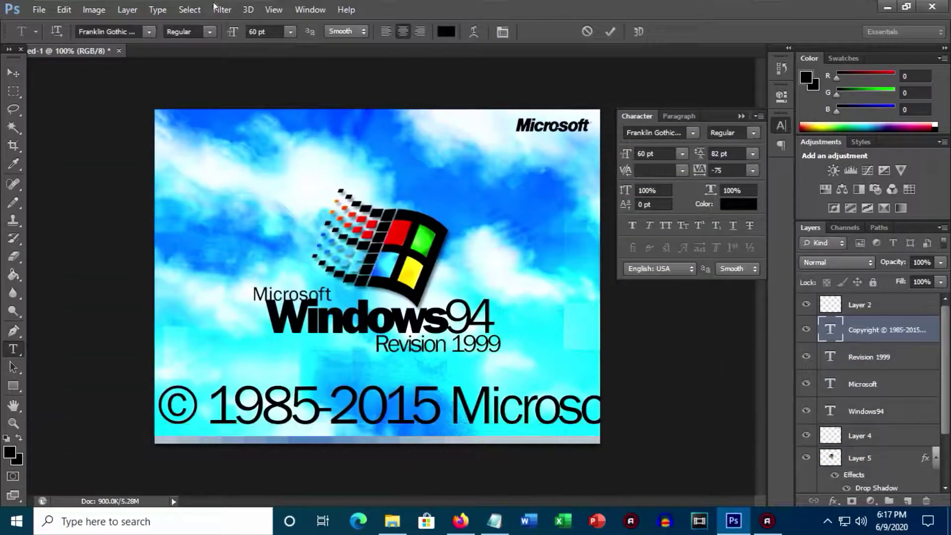
{"action": "key", "text": "Delete"}
{"action": "left_click", "coordinate": [290, 31]}
{"action": "left_click", "coordinate": [321, 378]}
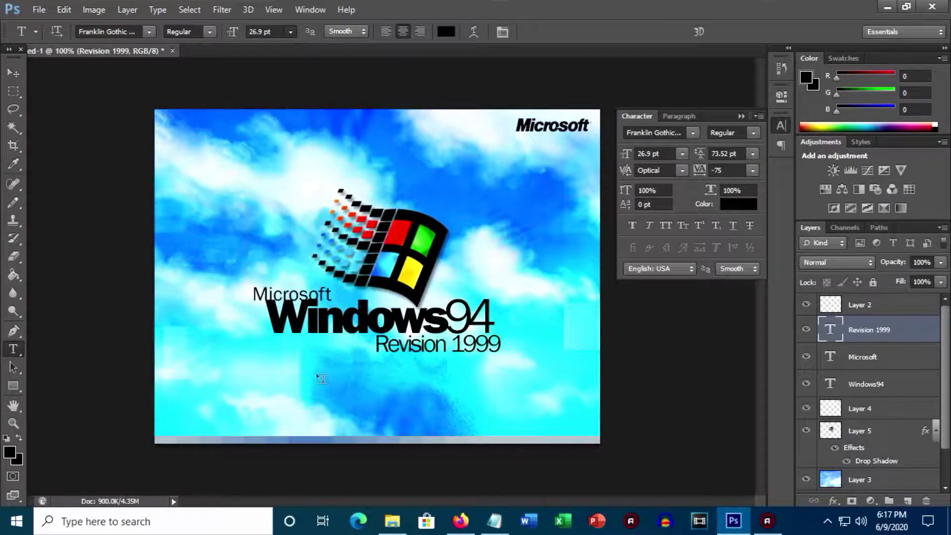
Step: Add the copied copyright line as 14 pt text just above the bar at the canvas's bottom edge
{"action": "left_click", "coordinate": [340, 403]}
{"action": "left_click", "coordinate": [290, 31]}
{"action": "left_click", "coordinate": [276, 162]}
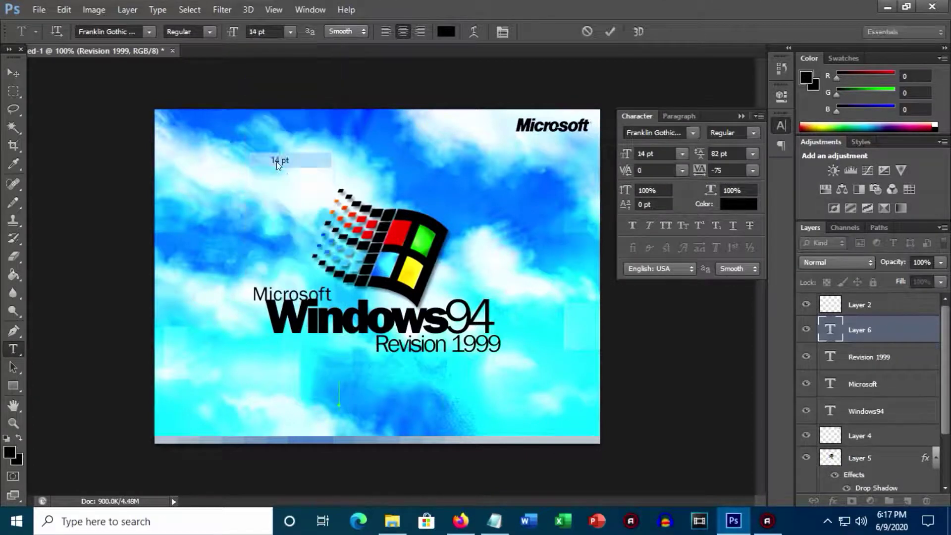
{"action": "key", "text": "ctrl+v"}
{"action": "left_click_drag", "start_coordinate": [380, 443], "coordinate": [425, 463]}
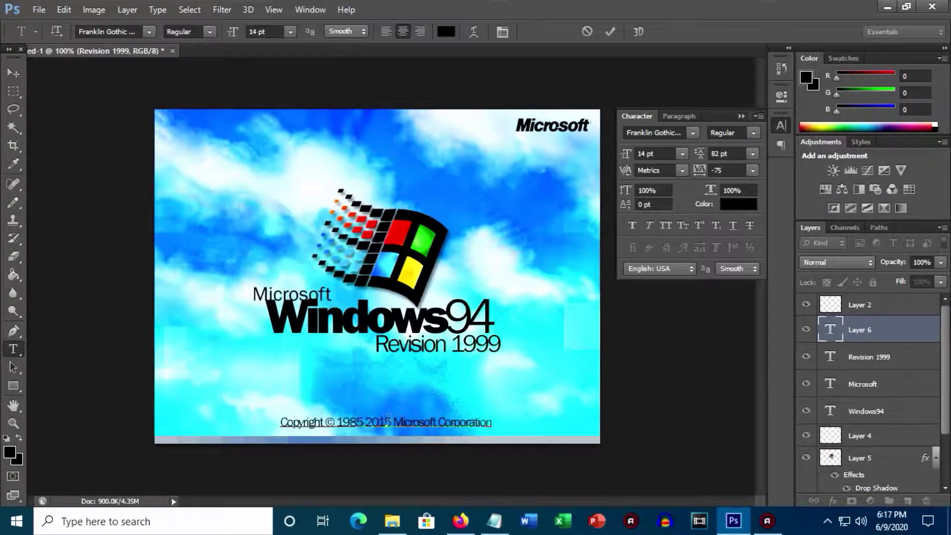
Step: Change the copyright line to read "Copyright © 1999 Microsoft Corporation" and set its size to 13 pt
{"action": "type", "text": "1999"}
{"action": "key", "text": "ctrl+a"}
{"action": "key", "text": "Down"}
{"action": "left_click", "coordinate": [384, 425]}
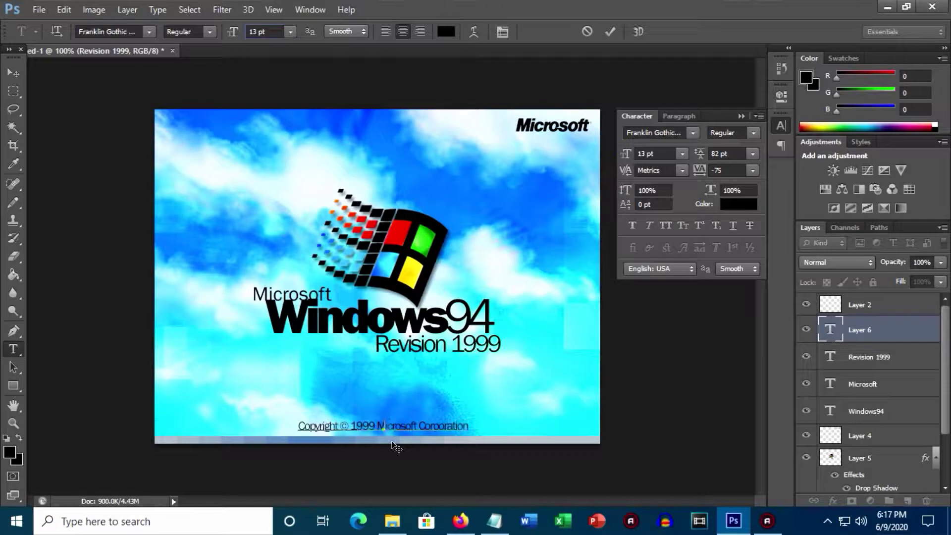
{"action": "key", "text": "ctrl+Return"}
{"action": "key", "text": "v"}
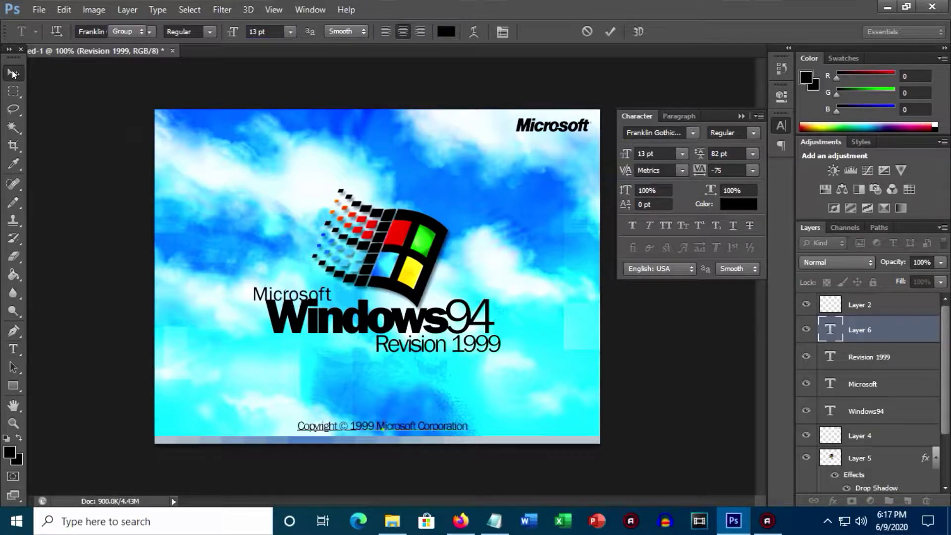
Step: Flatten the image and resize it to 320 × 400 pixels with proportions unconstrained
{"action": "left_click", "coordinate": [127, 10]}
{"action": "left_click", "coordinate": [144, 462]}
{"action": "left_click", "coordinate": [93, 9]}
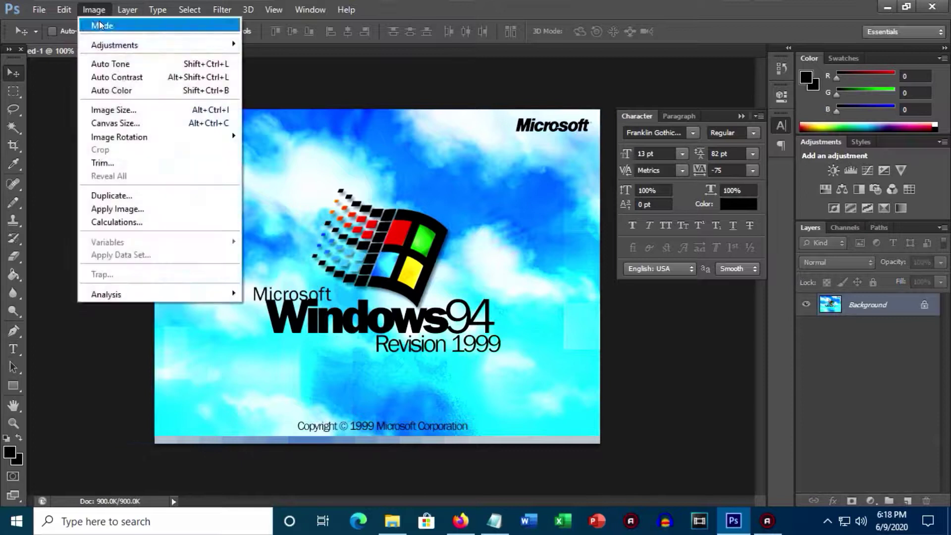
{"action": "left_click", "coordinate": [124, 108]}
{"action": "type", "text": "320"}
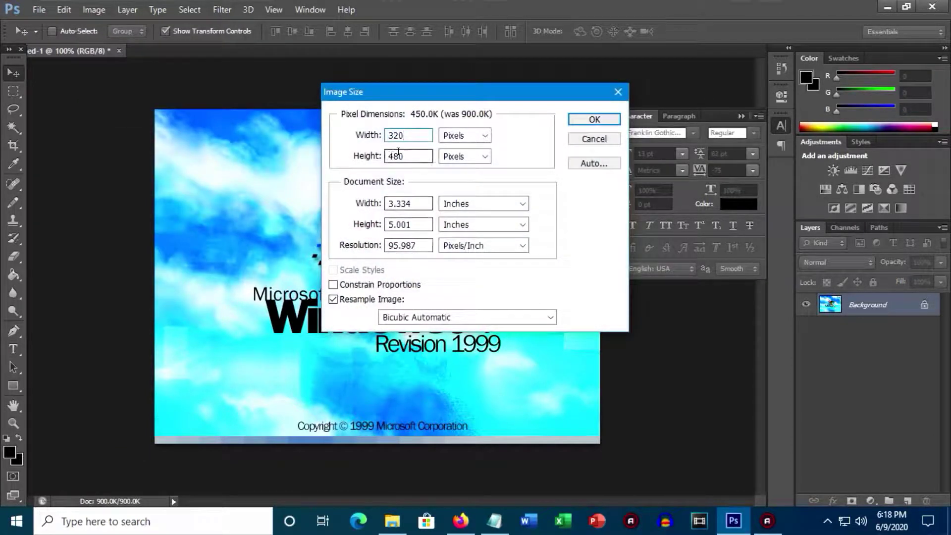
{"action": "type", "text": "0"}
{"action": "key", "text": "Return"}
Step: Convert the image to Indexed Color with the Local (Selective) palette, 256 colors, Black and White forced and Pattern dither
{"action": "left_click", "coordinate": [94, 9]}
{"action": "mouse_move", "coordinate": [100, 26]}
{"action": "left_click", "coordinate": [276, 66]}
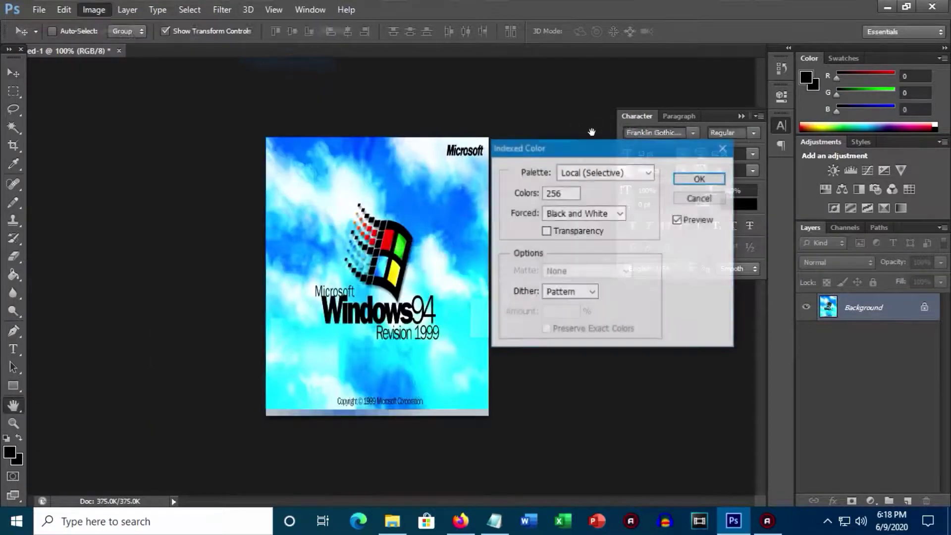
{"action": "left_click", "coordinate": [696, 177]}
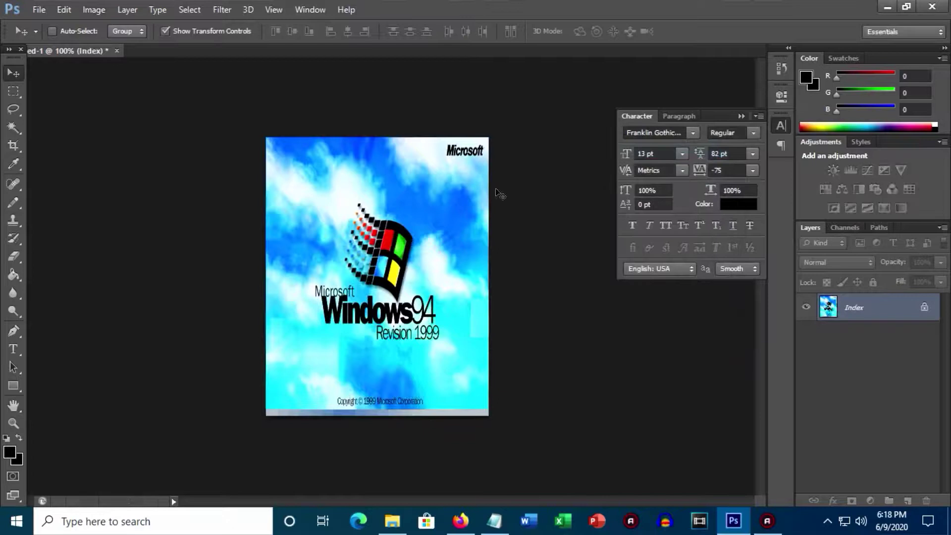
Step: Stretch the image width to 640 pixels and convert the image back to RGB Color
{"action": "key", "text": "alt+ctrl+i"}
{"action": "type", "text": "640"}
{"action": "key", "text": "Return"}
{"action": "left_click", "coordinate": [93, 9]}
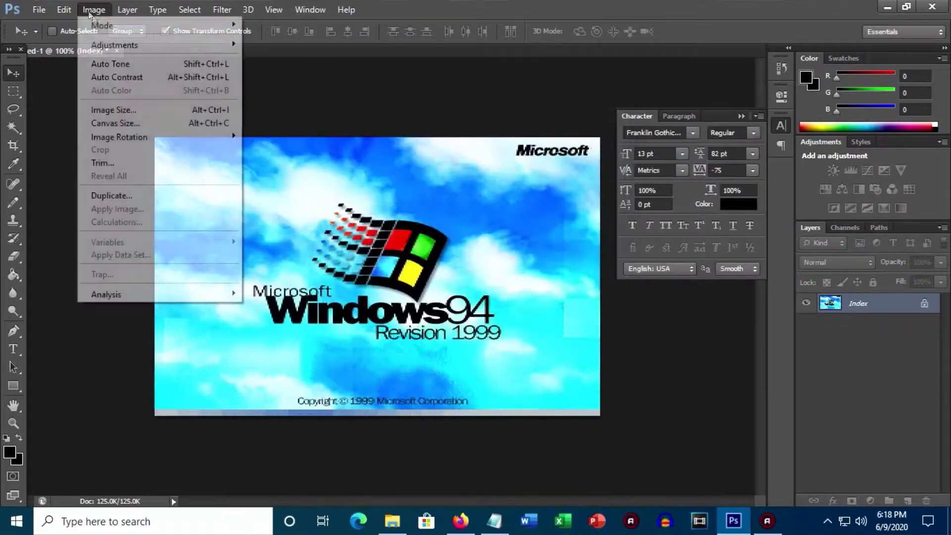
{"action": "mouse_move", "coordinate": [99, 25]}
{"action": "left_click", "coordinate": [271, 78]}
Step: Start saving the image as a PNG file, choosing the WMorWNR3 folder in Documents as the location
{"action": "left_click", "coordinate": [39, 8]}
{"action": "left_click", "coordinate": [64, 177]}
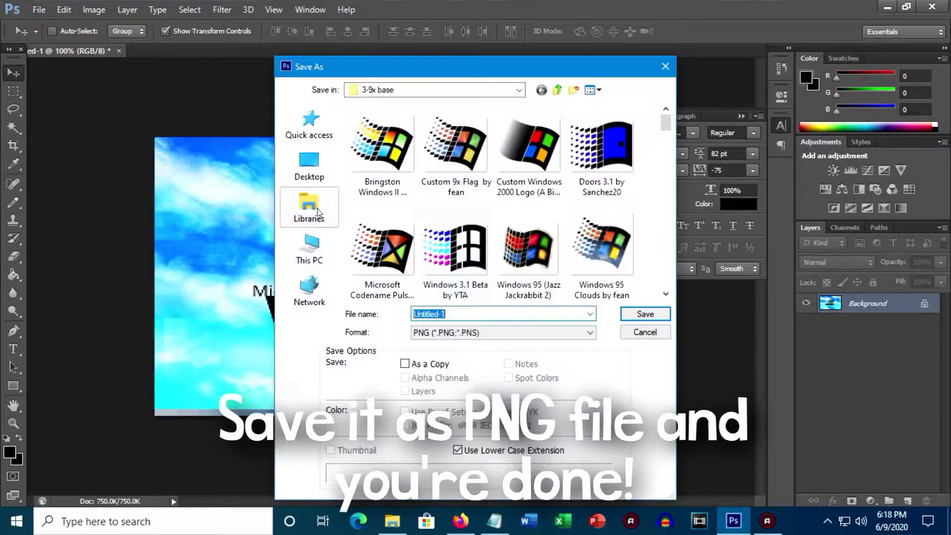
{"action": "left_click", "coordinate": [318, 212]}
{"action": "double_click", "coordinate": [550, 126]}
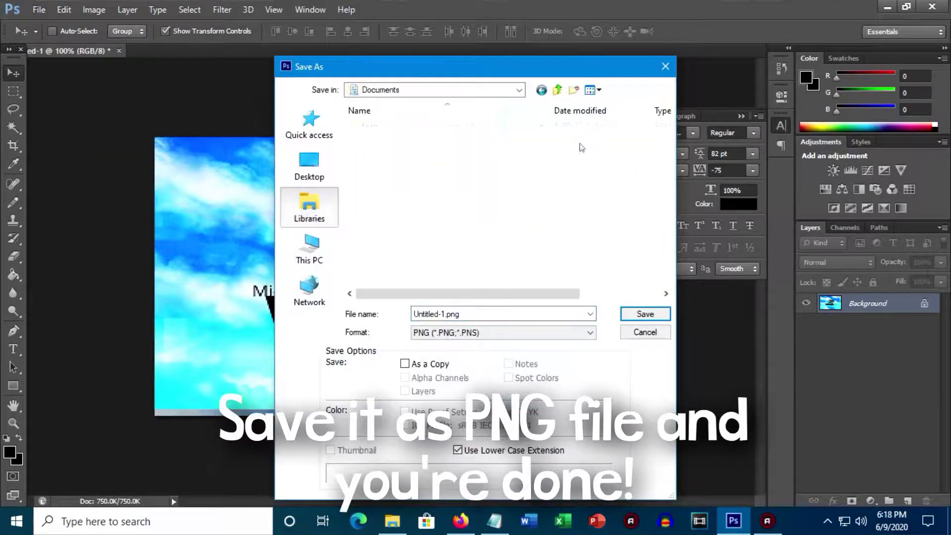
{"action": "double_click", "coordinate": [424, 170]}
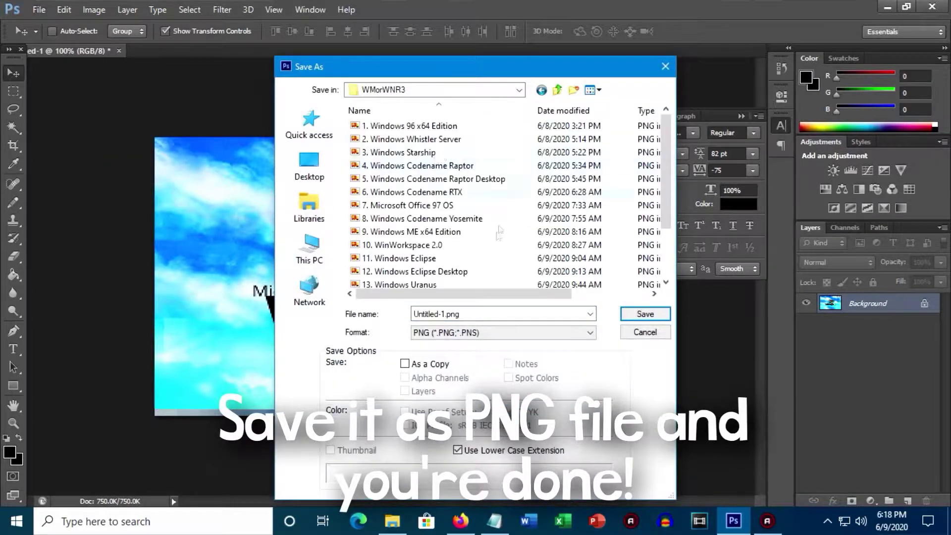
Step: Name the file "18. Windows 94 Revision 1999.png" and save it with Smallest / Slow compression and no interlacing
{"action": "scroll", "coordinate": [498, 221], "scroll_direction": "down", "scroll_amount": 2}
{"action": "left_click", "coordinate": [435, 314]}
{"action": "left_click", "coordinate": [435, 313]}
{"action": "double_click", "coordinate": [428, 313]}
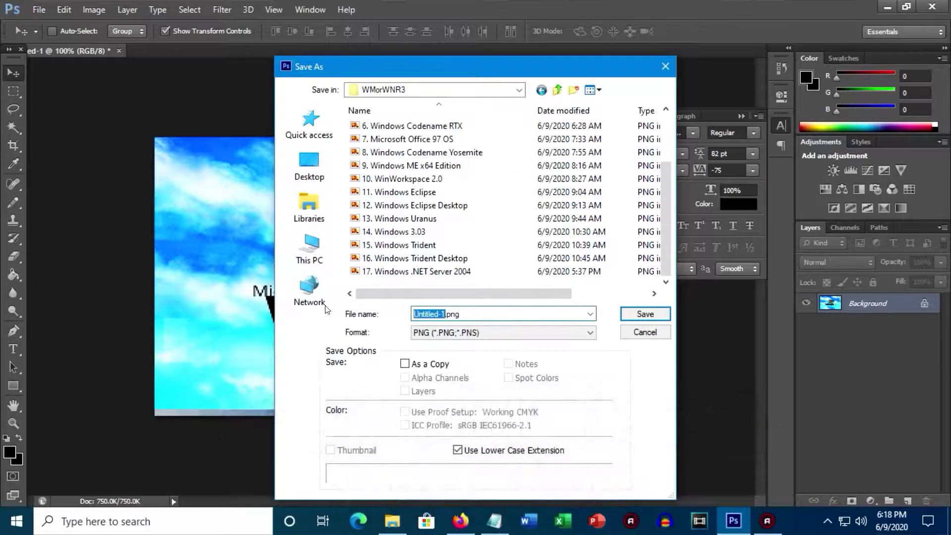
{"action": "type", "text": "18"}
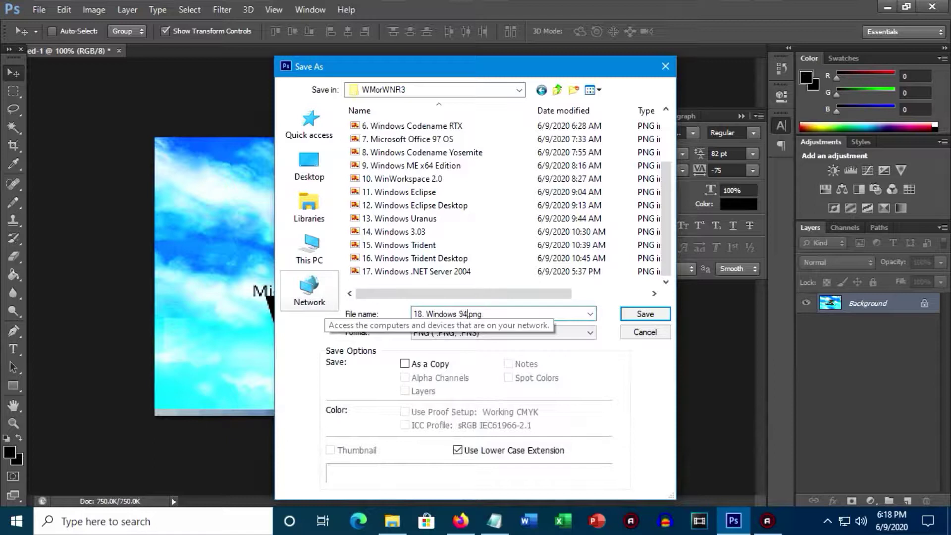
{"action": "type", "text": ". Windows 94 Revision 19"}
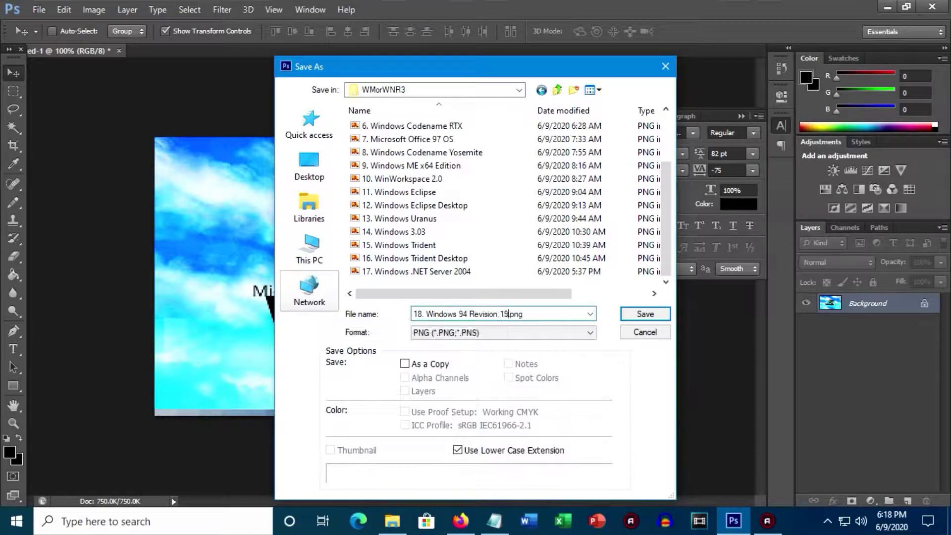
{"action": "key", "text": "Return"}
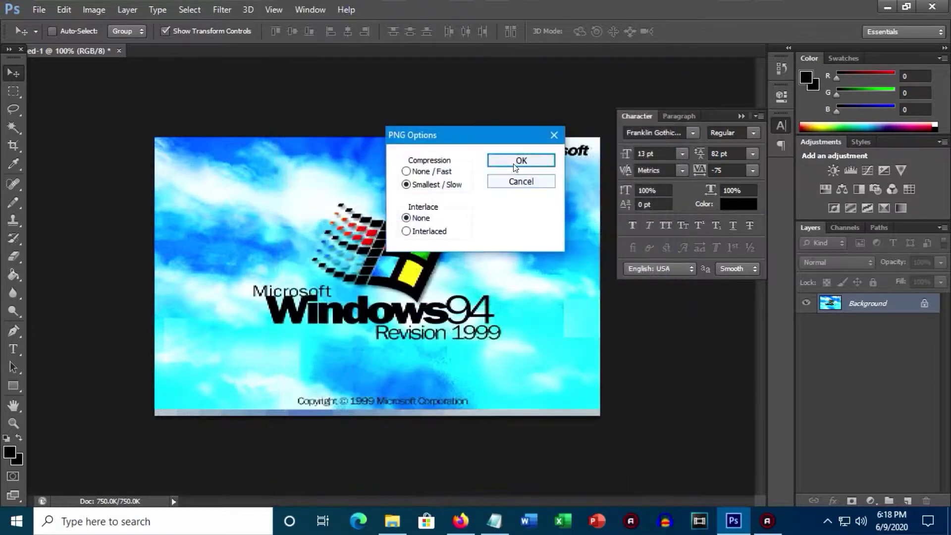
{"action": "left_click", "coordinate": [517, 162]}
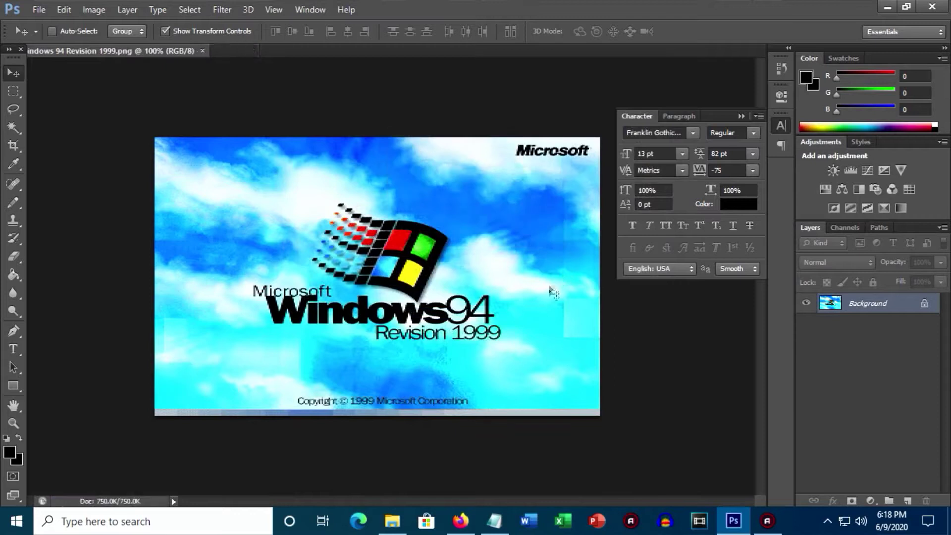